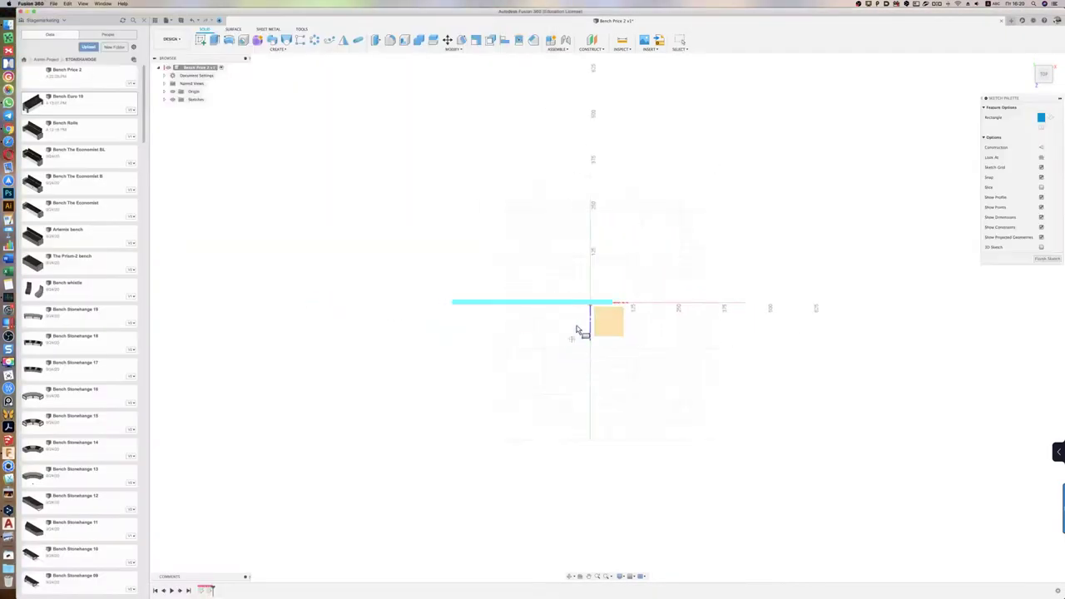
Sketch a 1500 mm wide centre rectangle on the origin and pick its left short edge for offsetting
click(590, 304)
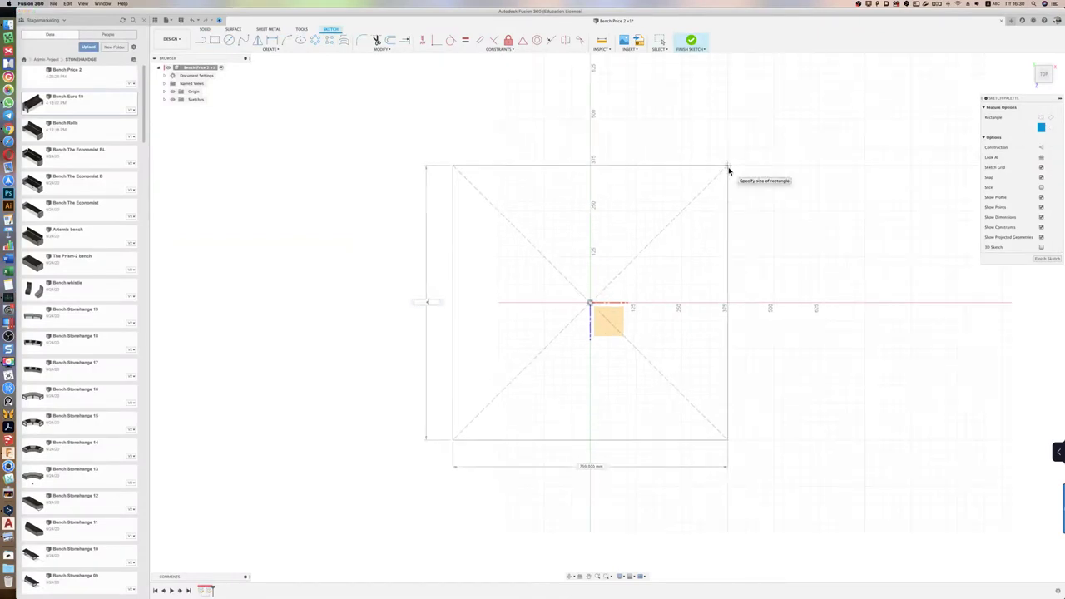
text(1500)
key(Return)
key(o)
click(316, 263)
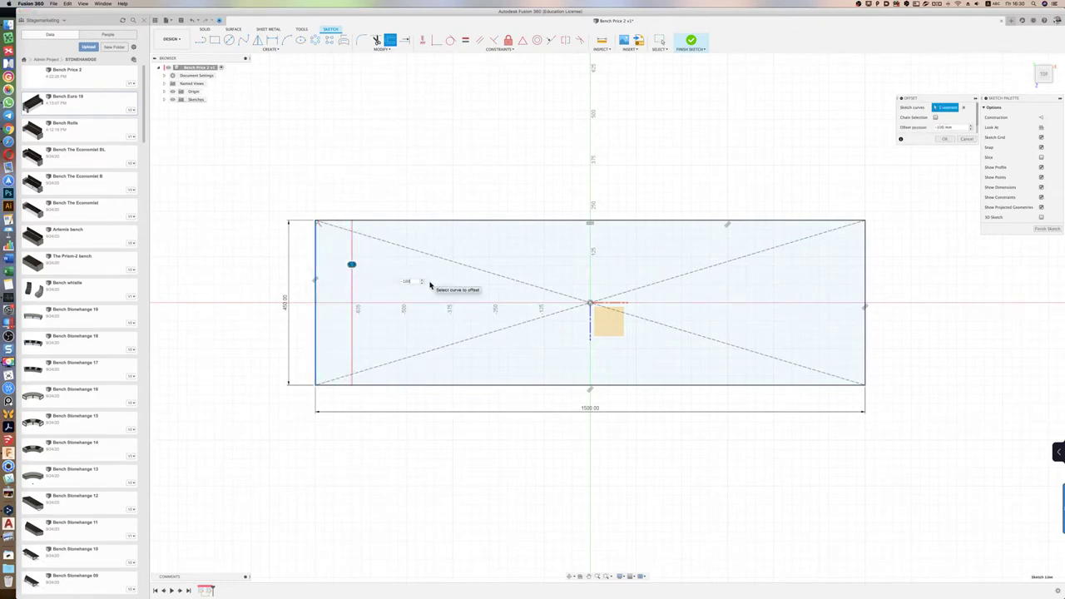
Offset the left edge 100 mm inward and draw a line dimensioned 90 mm above the bottom edge
key(Return)
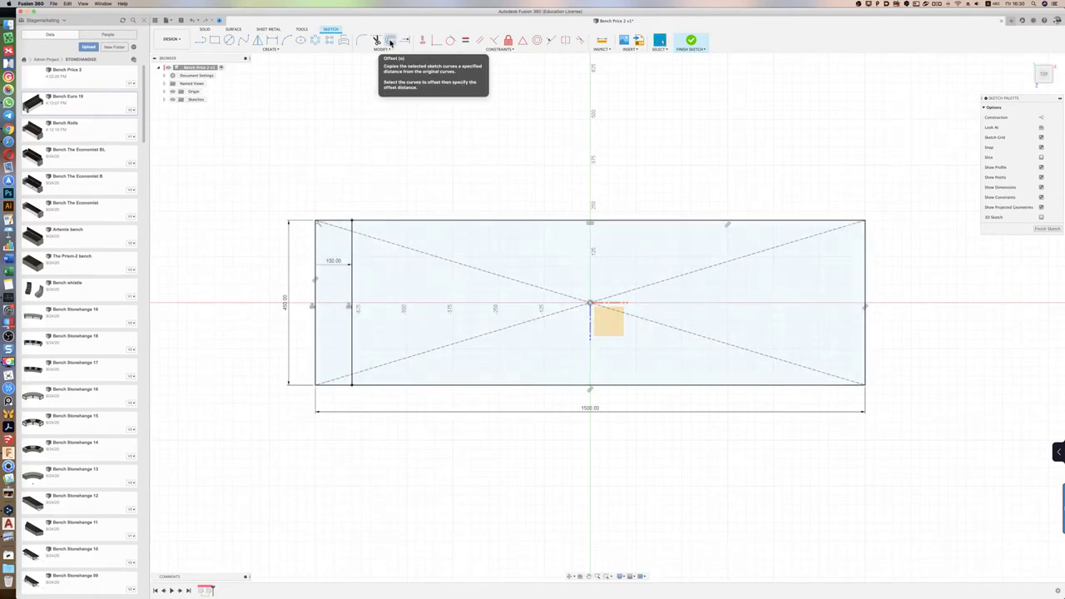
click(390, 41)
key(l)
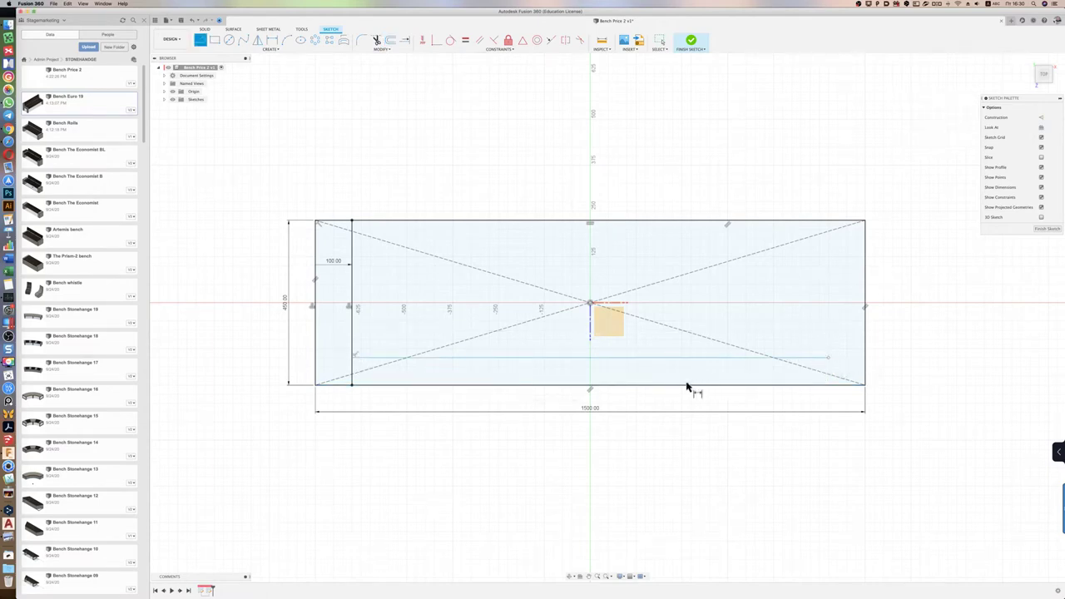
key(d)
click(896, 374)
text(90)
key(Return)
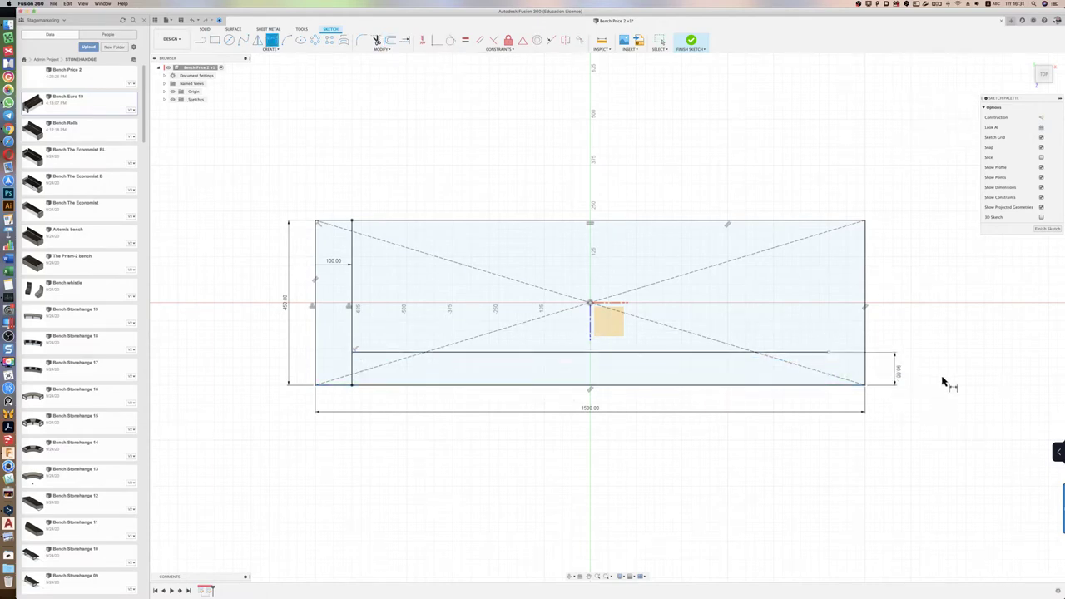
Mirror the left end line to the right end and finish the footprint sketch
click(258, 40)
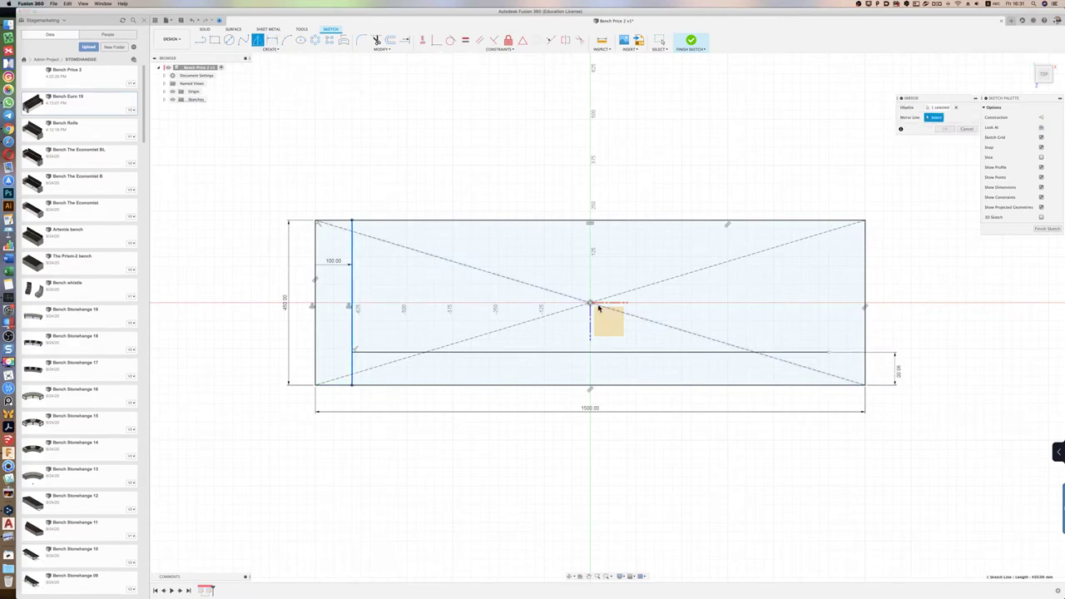
click(952, 129)
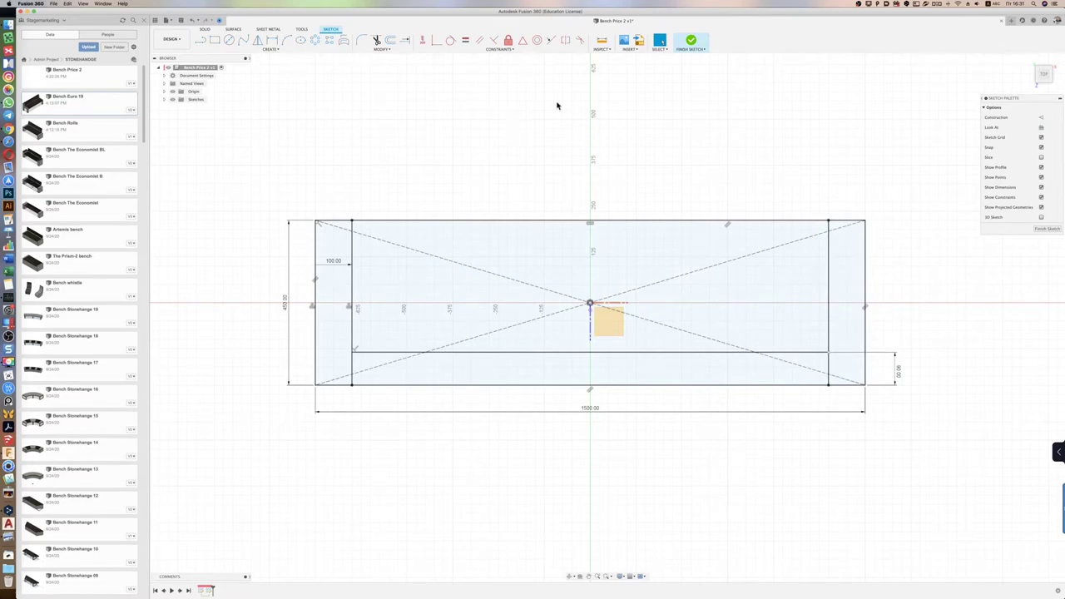
click(691, 41)
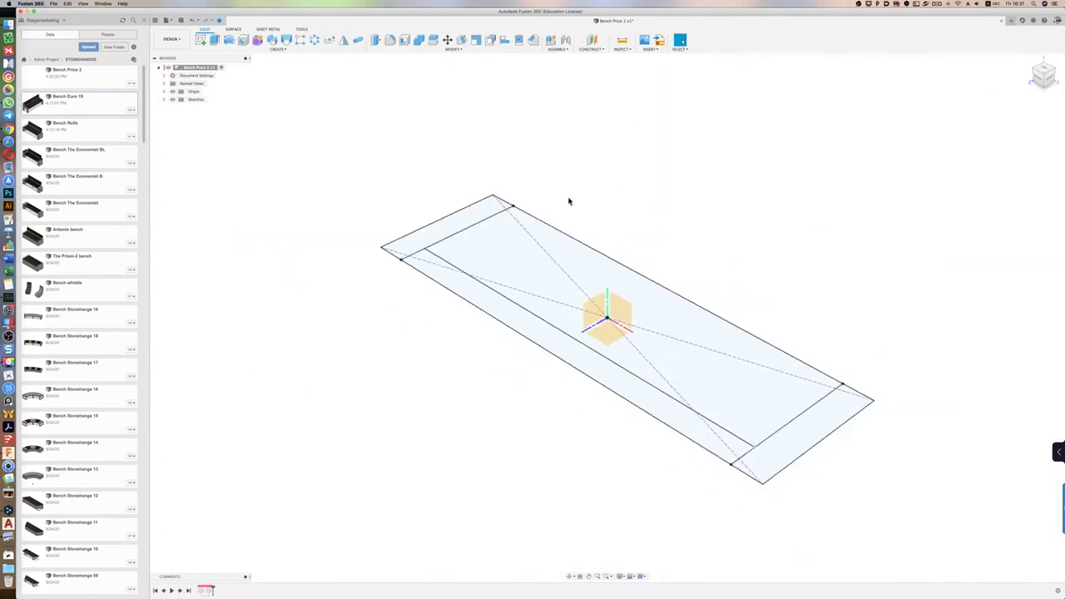
Extrude both end strips 500 mm into the granite end blocks
key(e)
click(410, 218)
click(756, 374)
drag(728, 381, 734, 298)
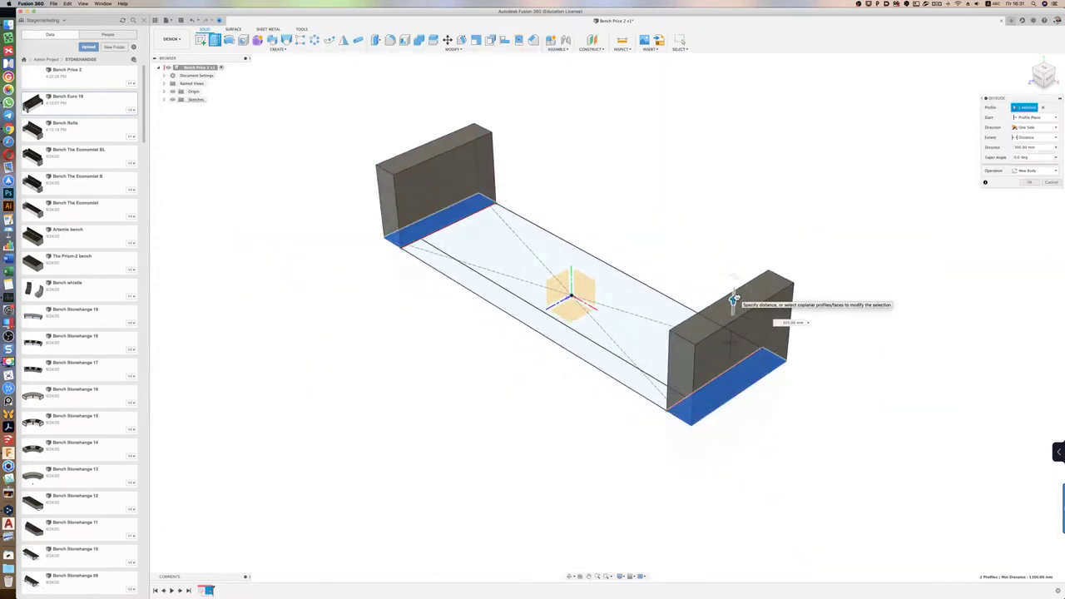
key(Return)
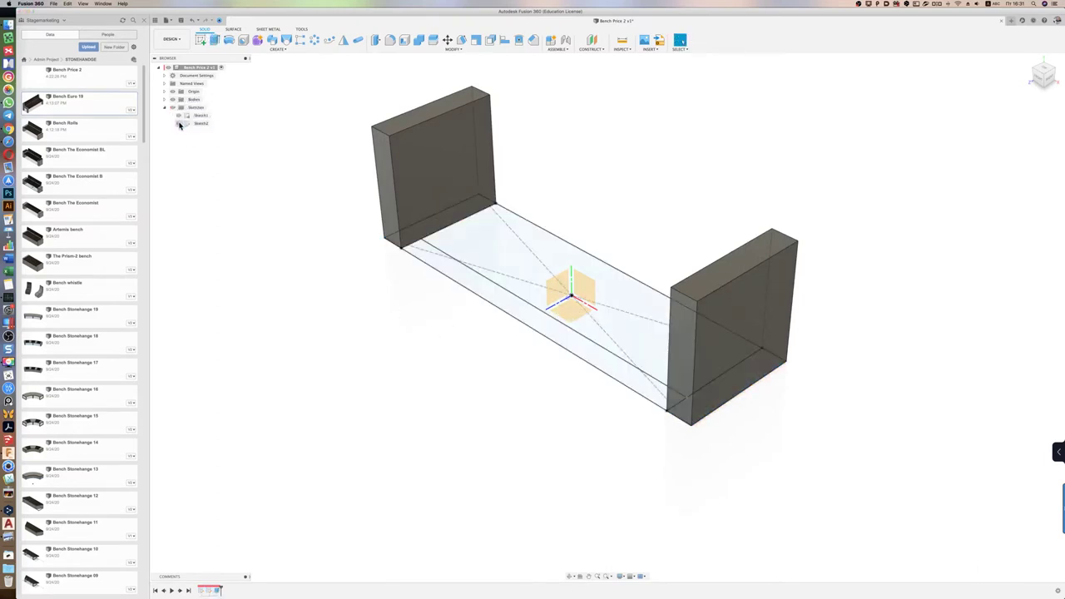
Extrude the front strip from the end block's top face as a new seat slat component
key(e)
click(1032, 118)
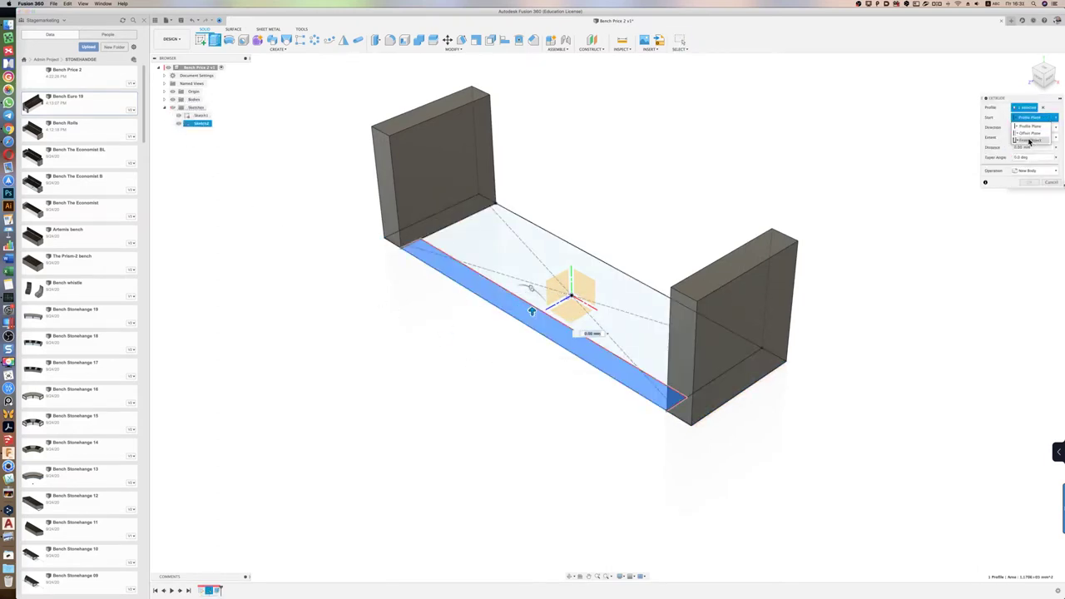
click(1032, 134)
click(732, 265)
click(1032, 191)
click(1029, 226)
key(Return)
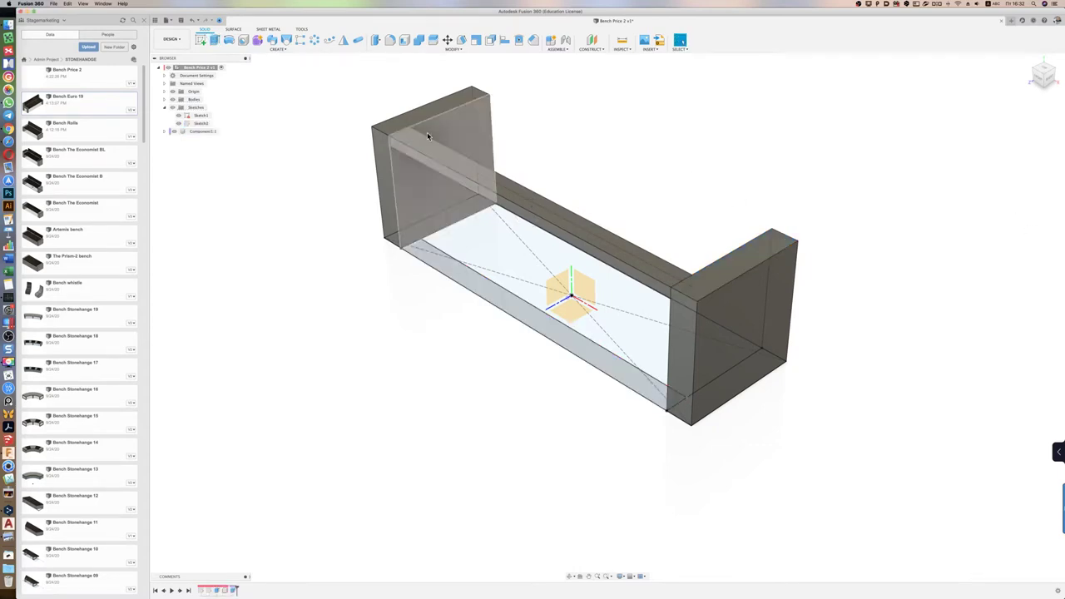
key(r)
click(438, 143)
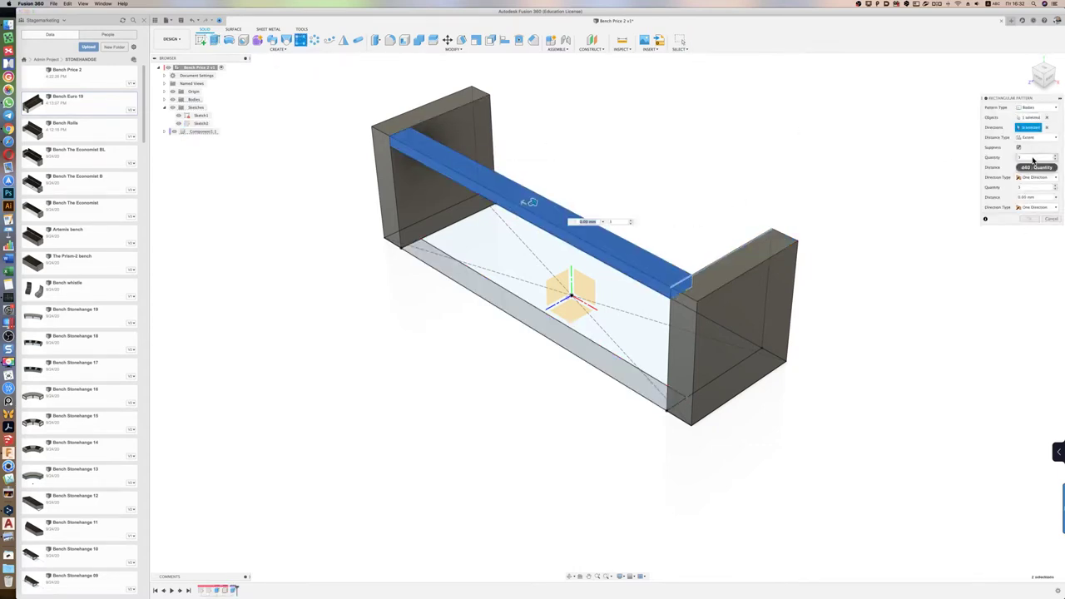
Rectangular-pattern the seat slat across the bench top, adjusting the spacing between copies
shift+middle_drag(916, 177, 542, 180)
drag(541, 181, 629, 198)
shift+middle_drag(633, 208, 865, 183)
click(1053, 158)
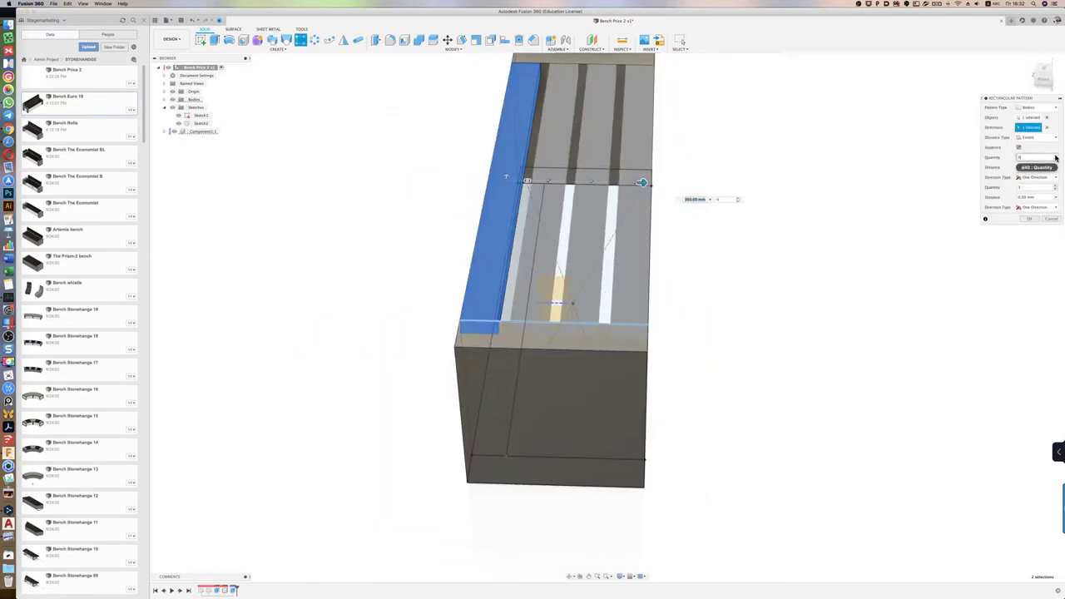
shift+middle_drag(794, 231, 801, 231)
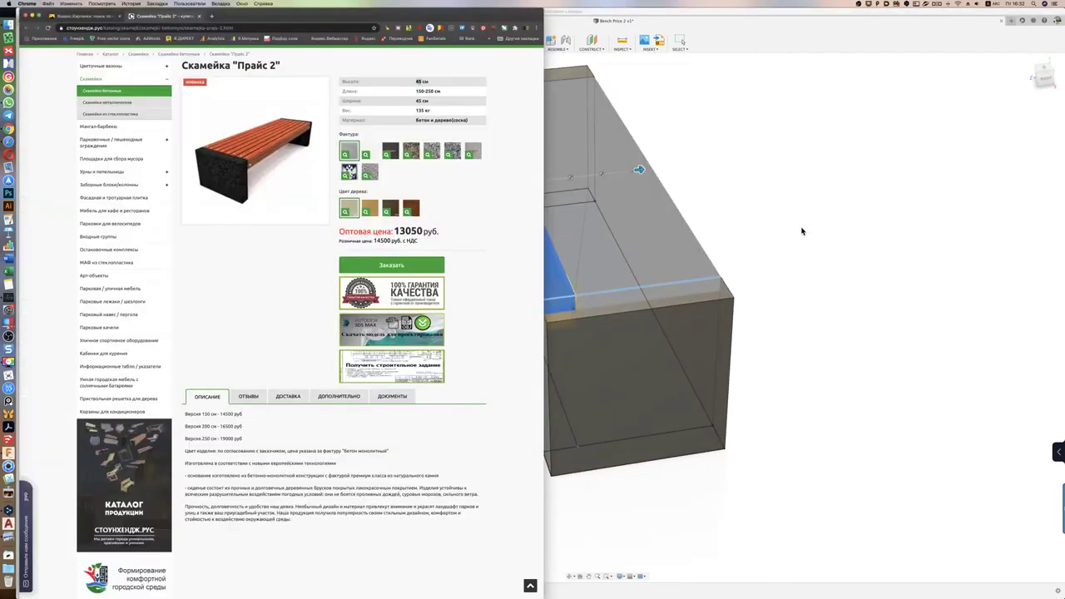
click(252, 158)
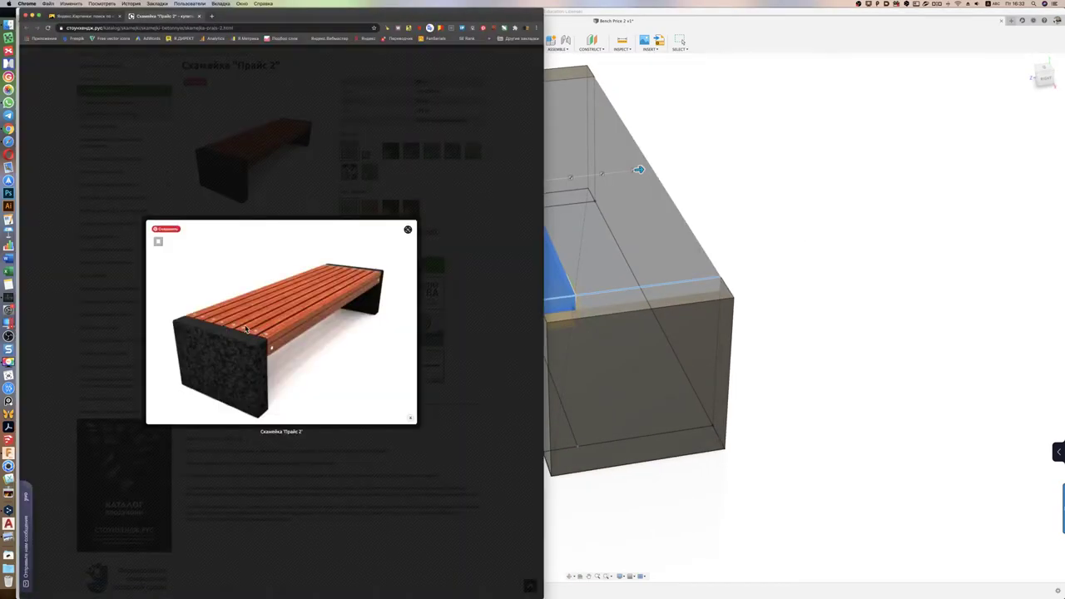
key(super+Tab)
key(Return)
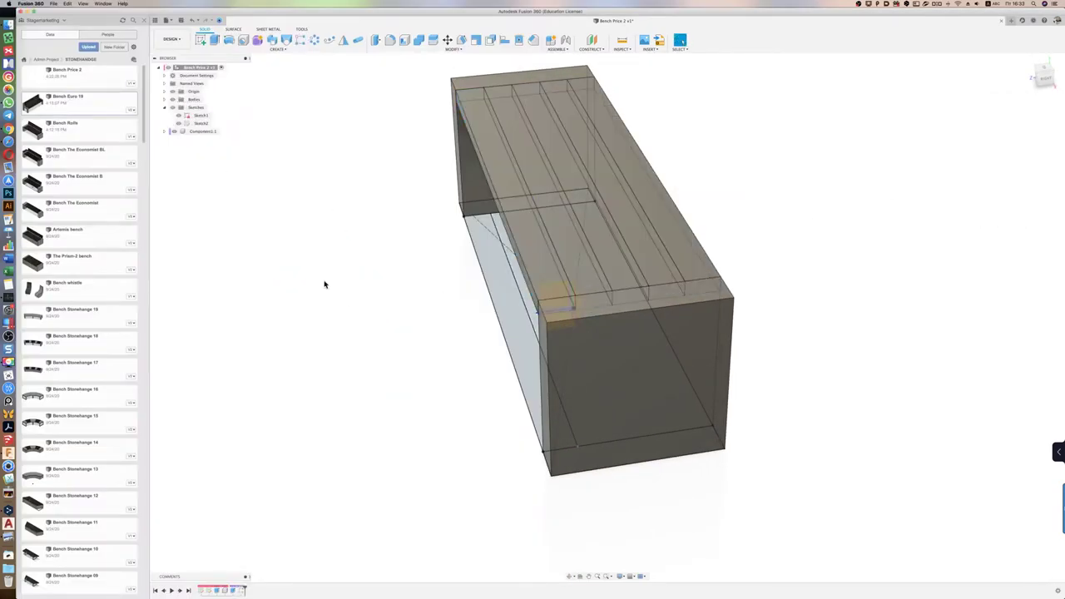
Show the footprint sketch dimensions and set the slat width to 450 / 8 − 1 mm
right_click(200, 115)
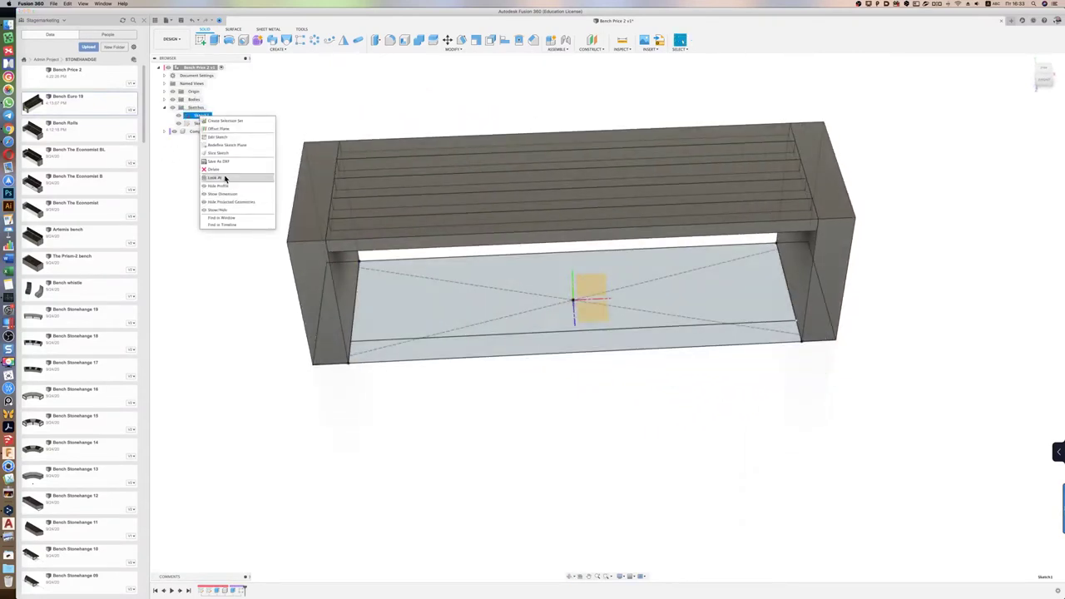
click(225, 193)
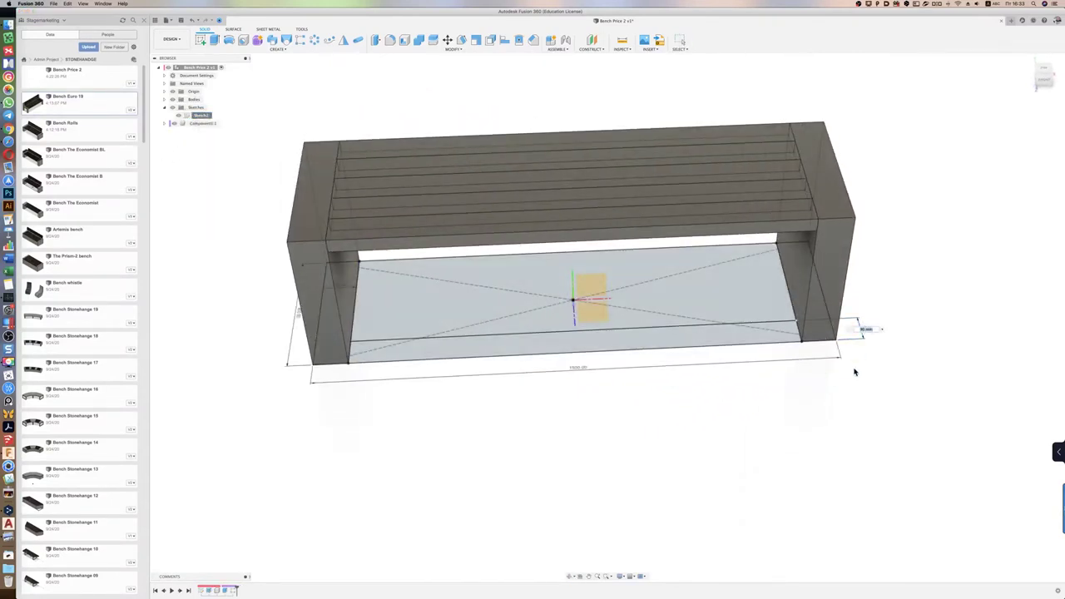
key(super+Tab)
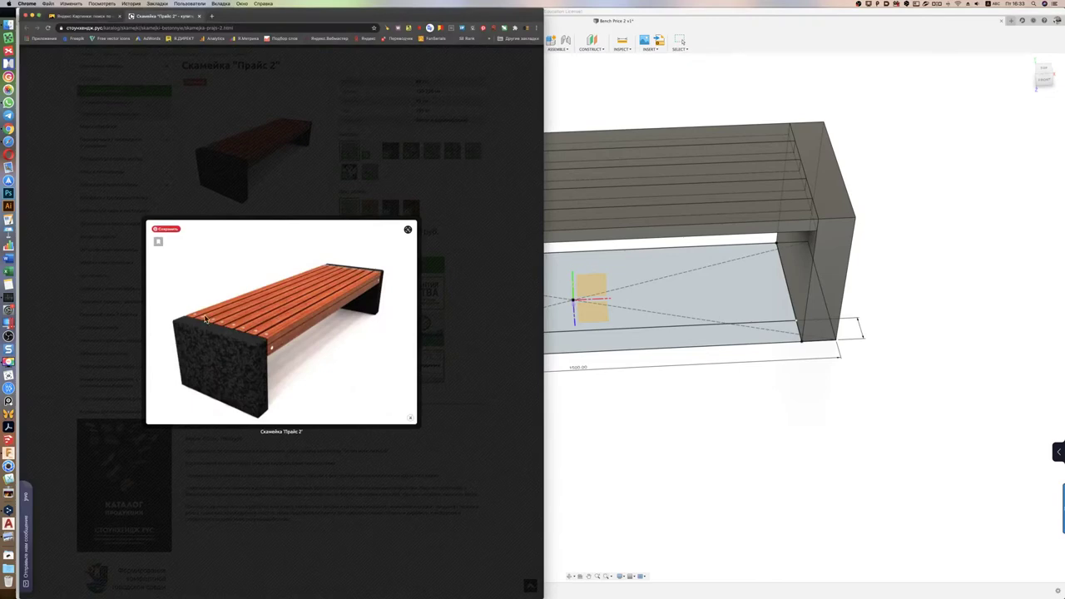
click(888, 372)
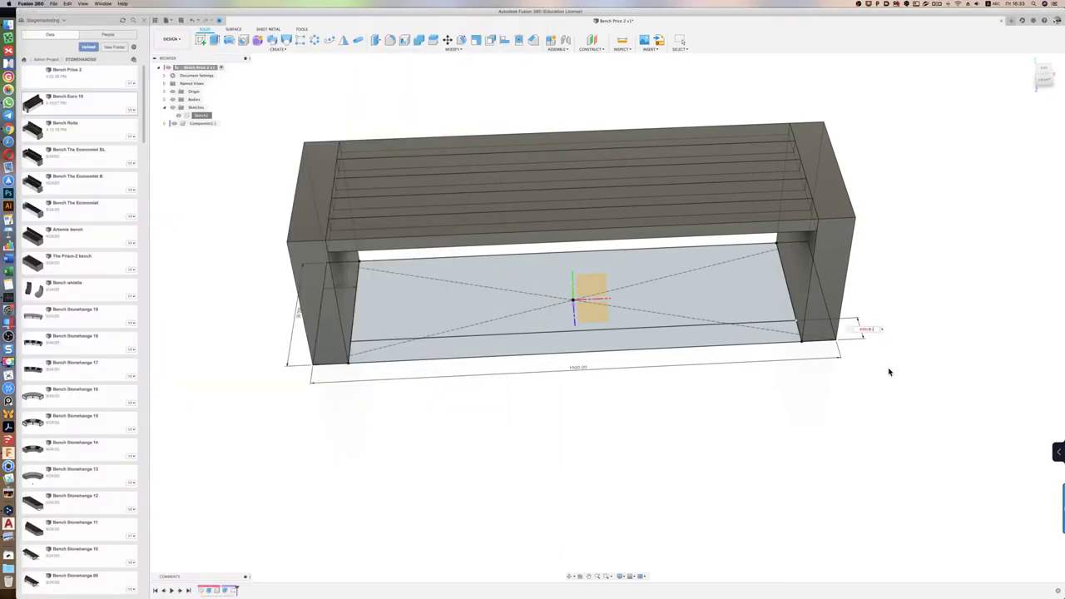
mouse_move(888, 372)
shift+middle_down()
mouse_move(873, 344)
mouse_move(839, 398)
shift+middle_up()
key(Return)
Set the slat pattern quantity to 8
shift+middle_drag(904, 329, 749, 275)
click(557, 250)
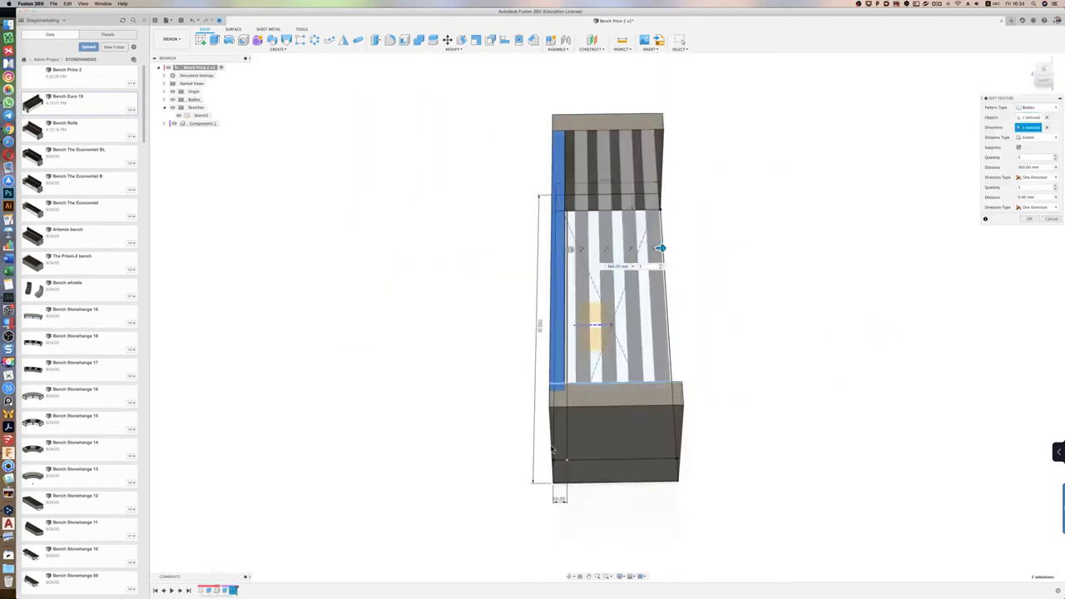
text(8)
key(Return)
Orbit beneath the bench to check the slats and select the end slat
mouse_move(810, 339)
shift+middle_down()
mouse_move(860, 319)
mouse_move(759, 330)
shift+middle_up()
click(825, 326)
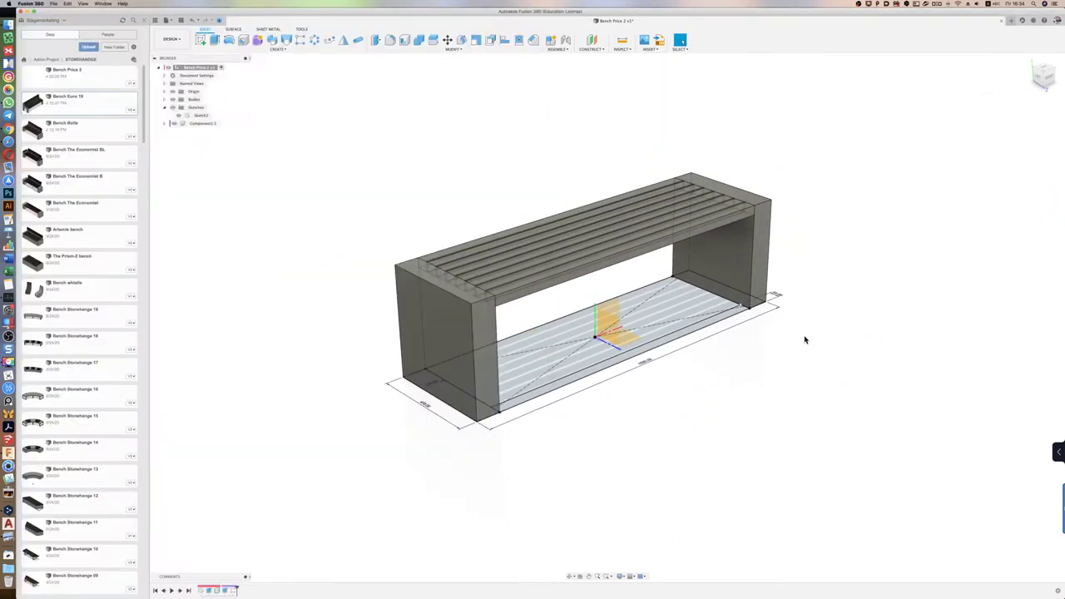
mouse_move(666, 374)
shift+middle_down()
mouse_move(671, 219)
mouse_move(689, 207)
shift+middle_up()
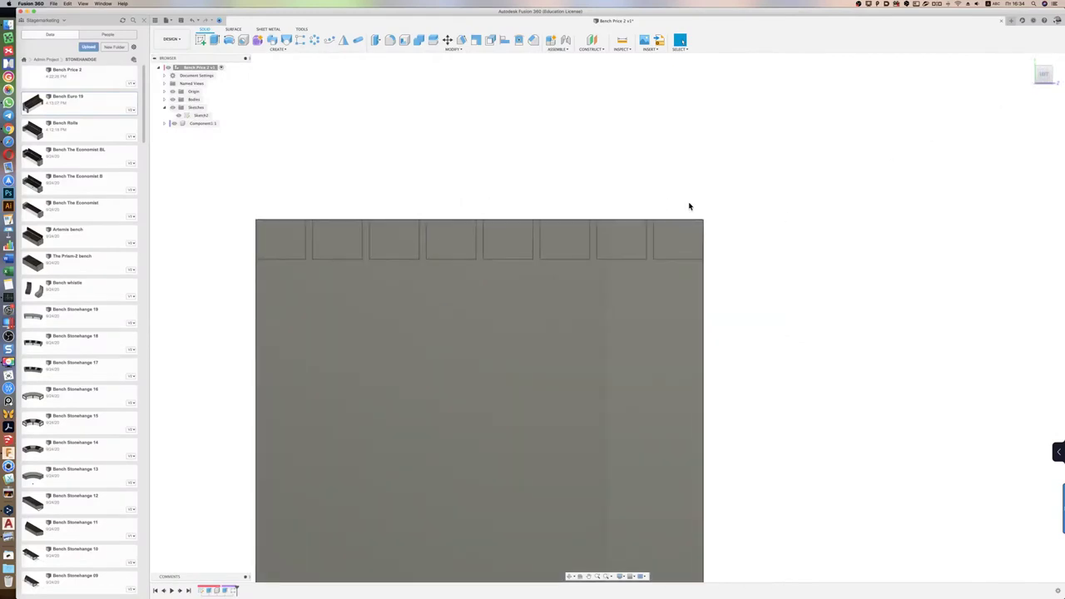
right_click(335, 336)
Move the rightmost slat, rotating it 90° and lowering it 15 mm as an under-seat support
click(749, 279)
key(m)
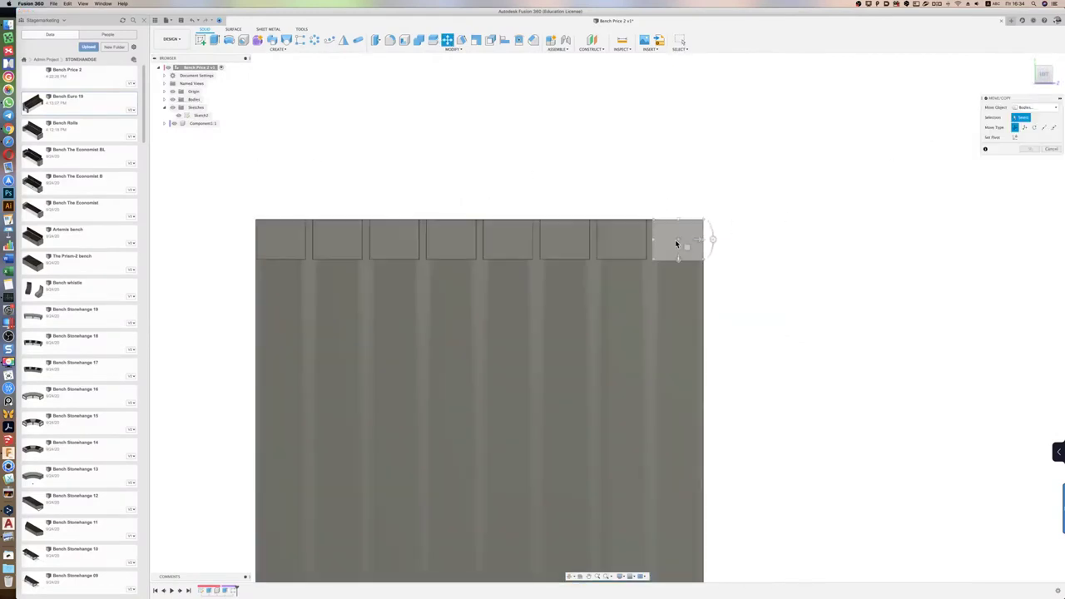
click(677, 243)
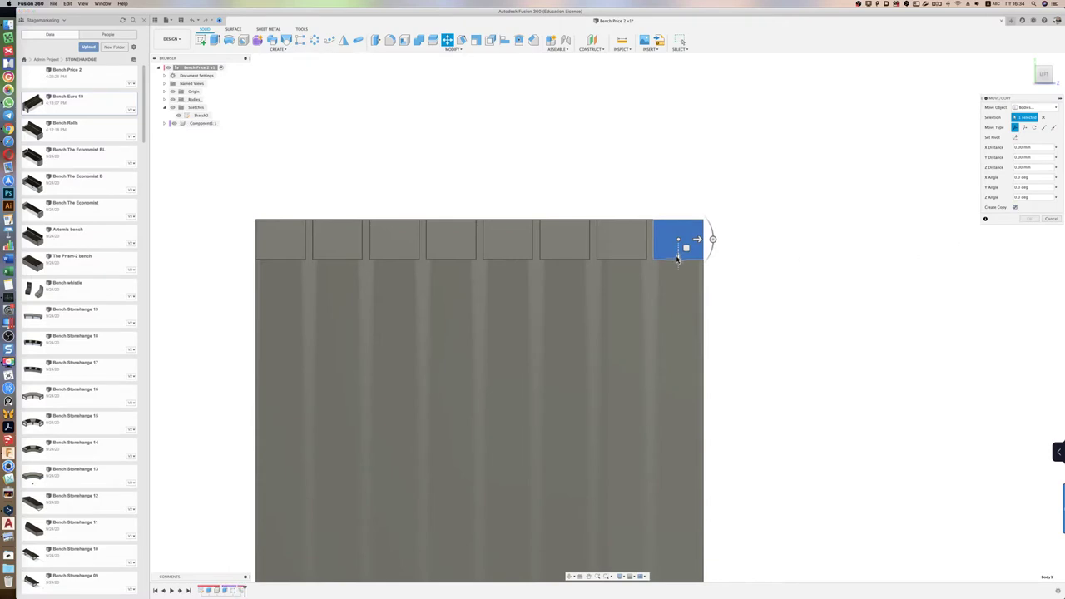
drag(676, 258, 681, 281)
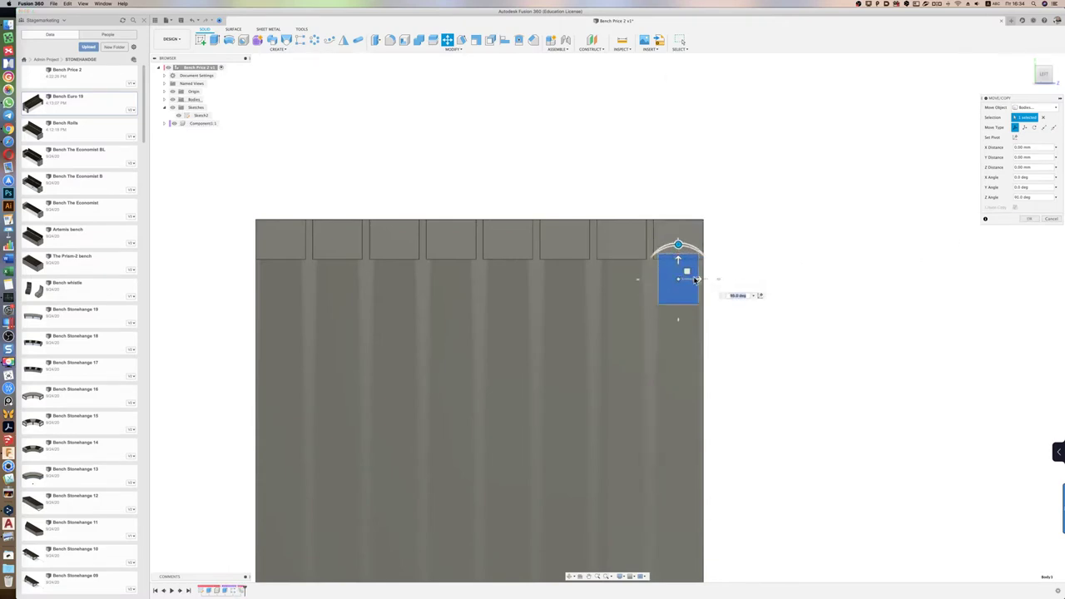
scroll(687, 278, up, 2)
drag(676, 258, 675, 273)
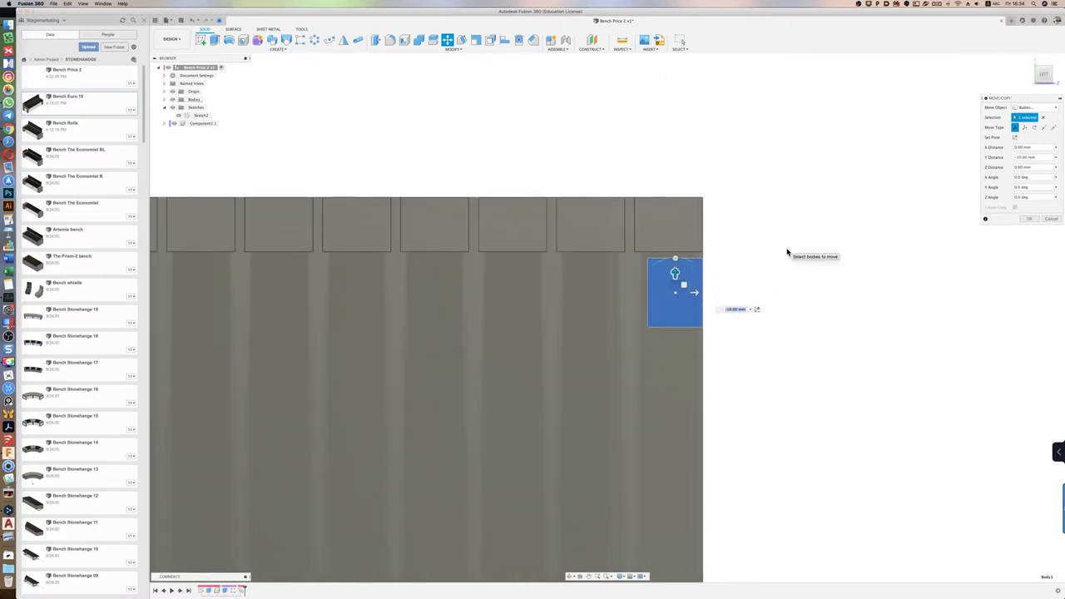
click(1029, 219)
scroll(894, 291, down, 3)
Mirror the rotated support slat across the bench midline to the other end
key(s)
click(451, 161)
click(743, 267)
click(599, 511)
key(Return)
click(165, 100)
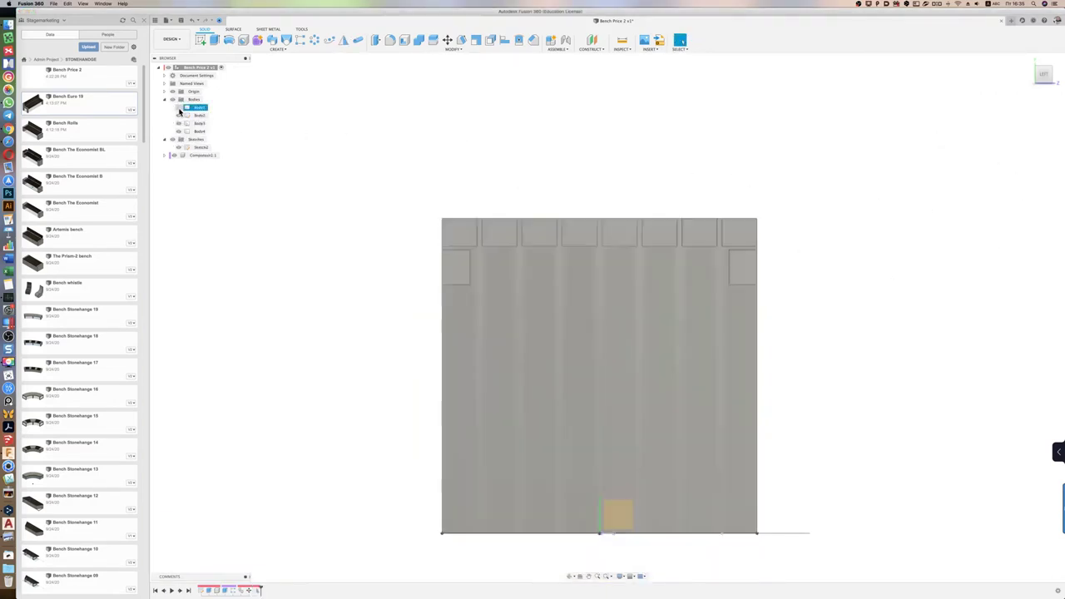
click(1027, 63)
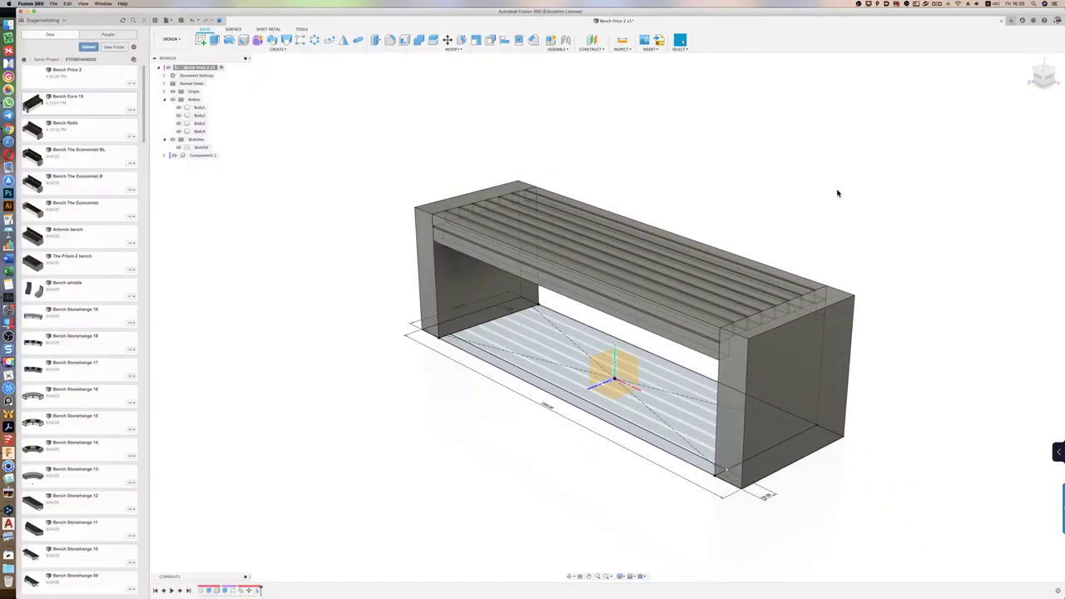
click(1044, 77)
shift+middle_drag(250, 142, 334, 171)
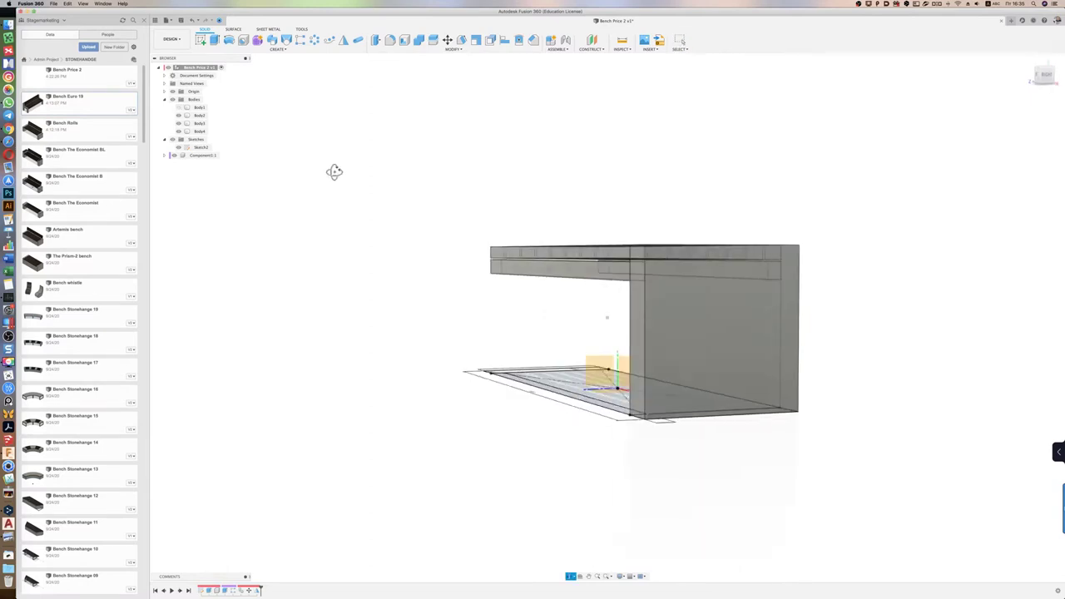
Sketch a rectangle on the end block face below the slats and trim away its bottom edge
click(567, 302)
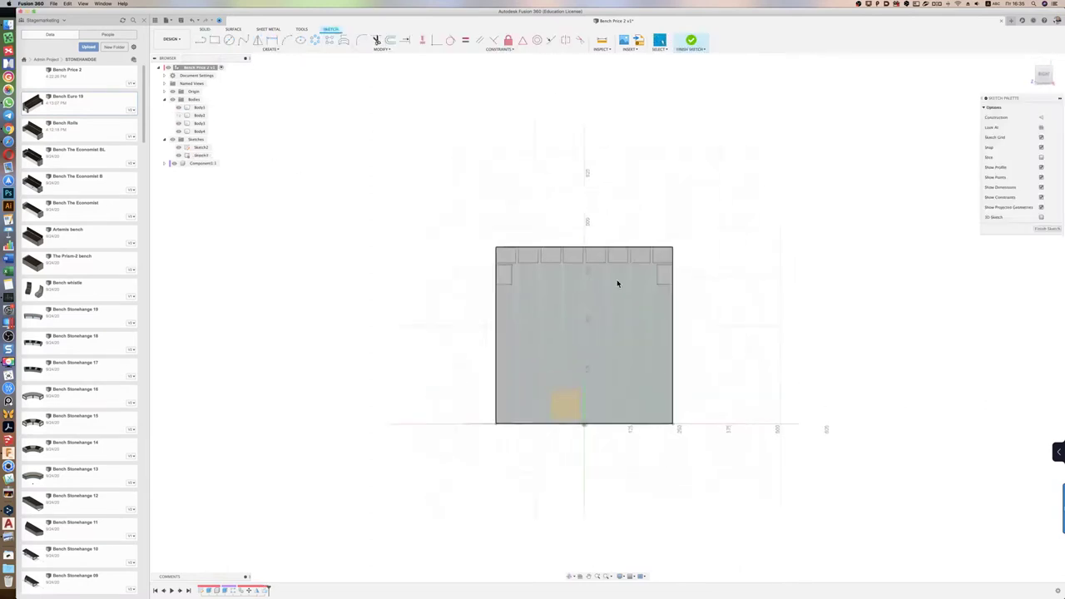
key(r)
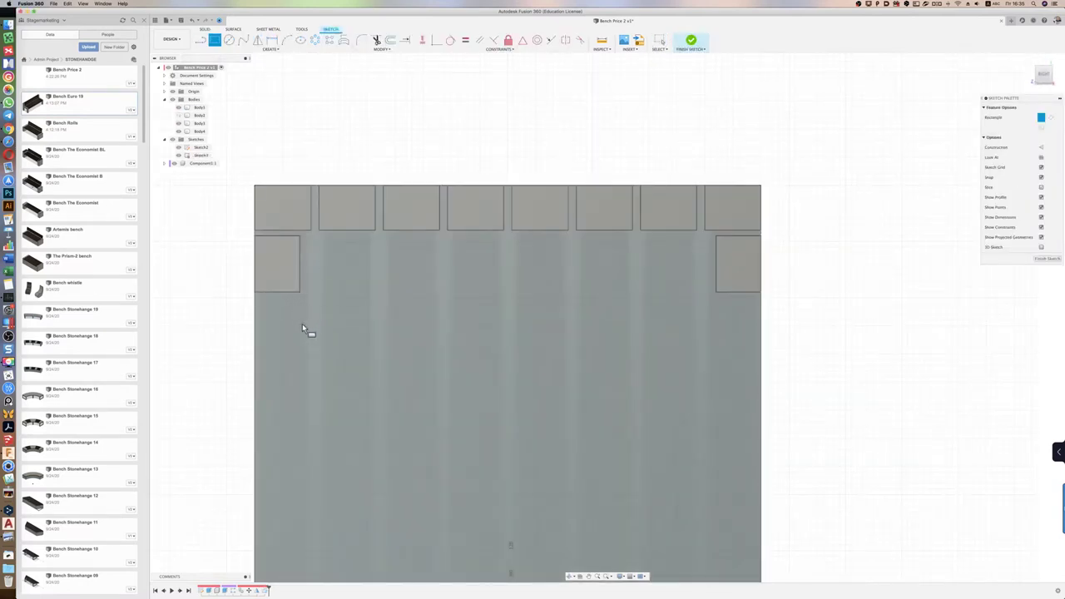
click(304, 298)
click(710, 238)
key(t)
click(603, 298)
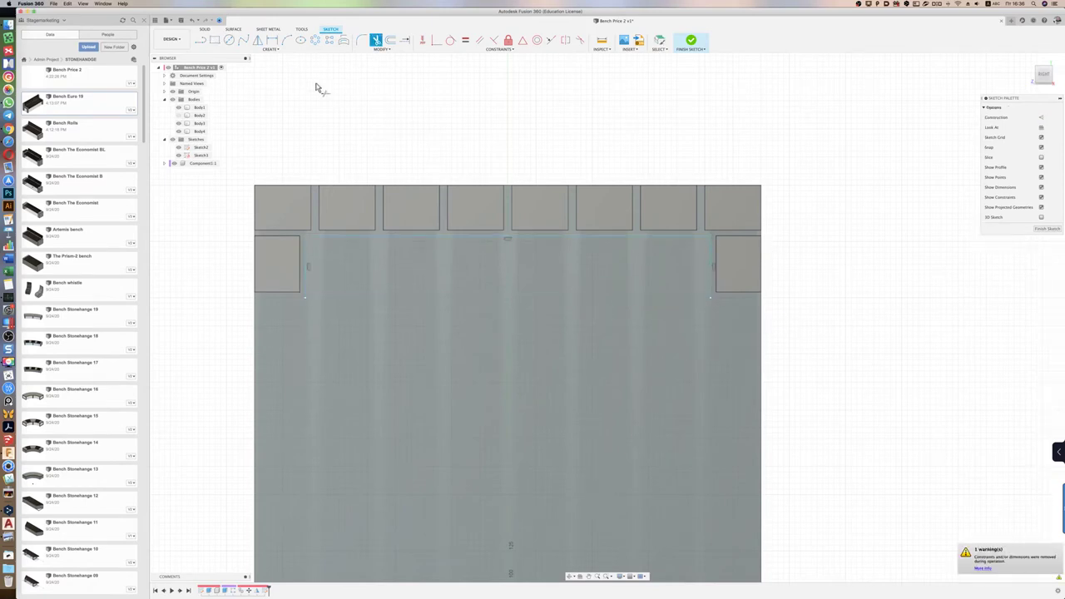
Reopen Sketch3, preview an offset of its top line, cancel it and finish the sketch
click(267, 30)
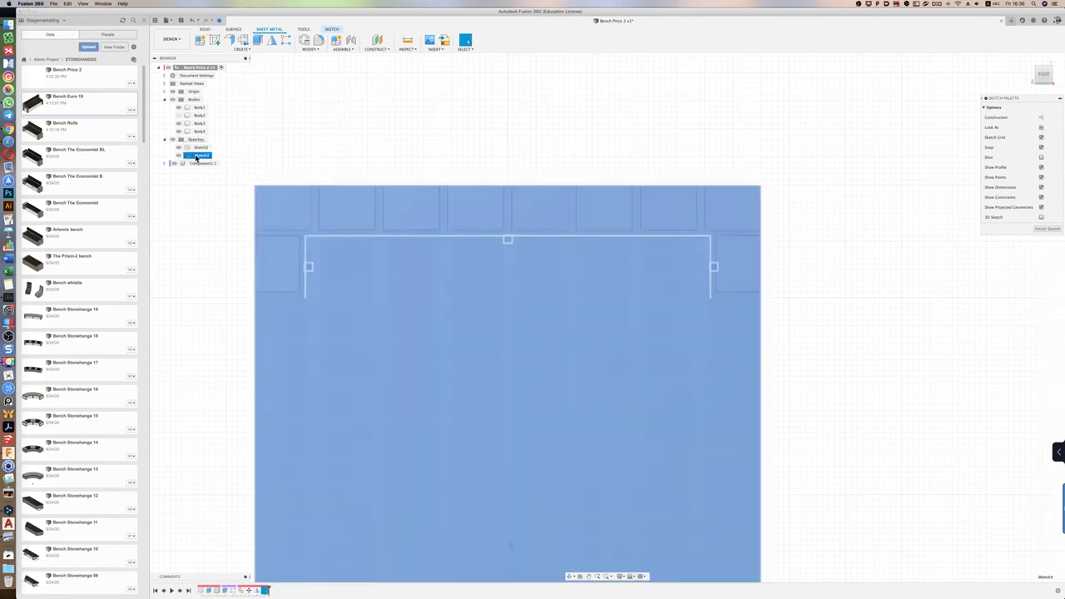
double_click(197, 155)
key(o)
click(404, 237)
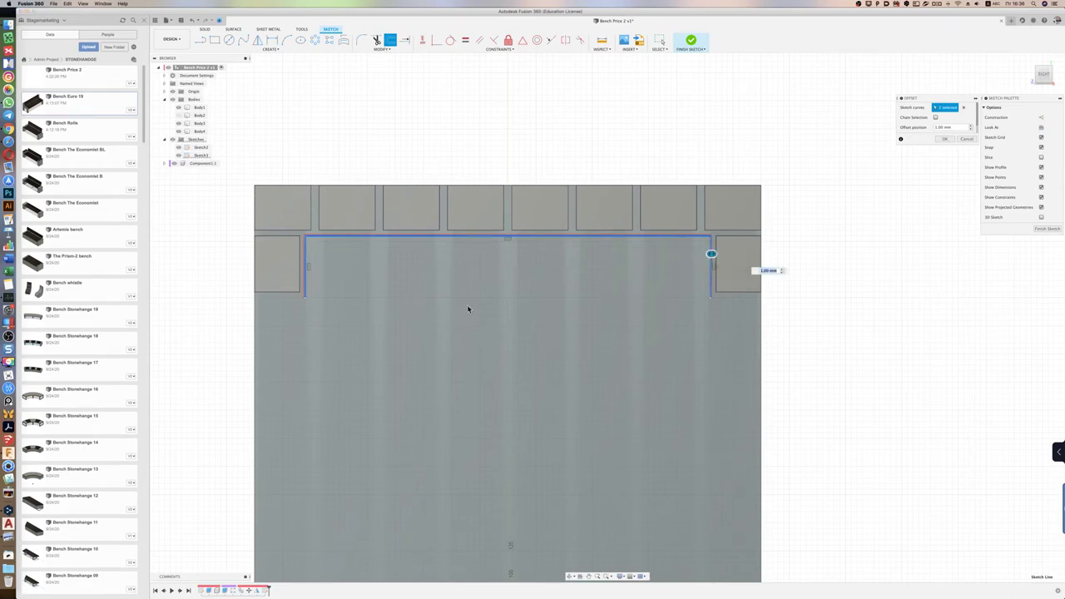
click(967, 140)
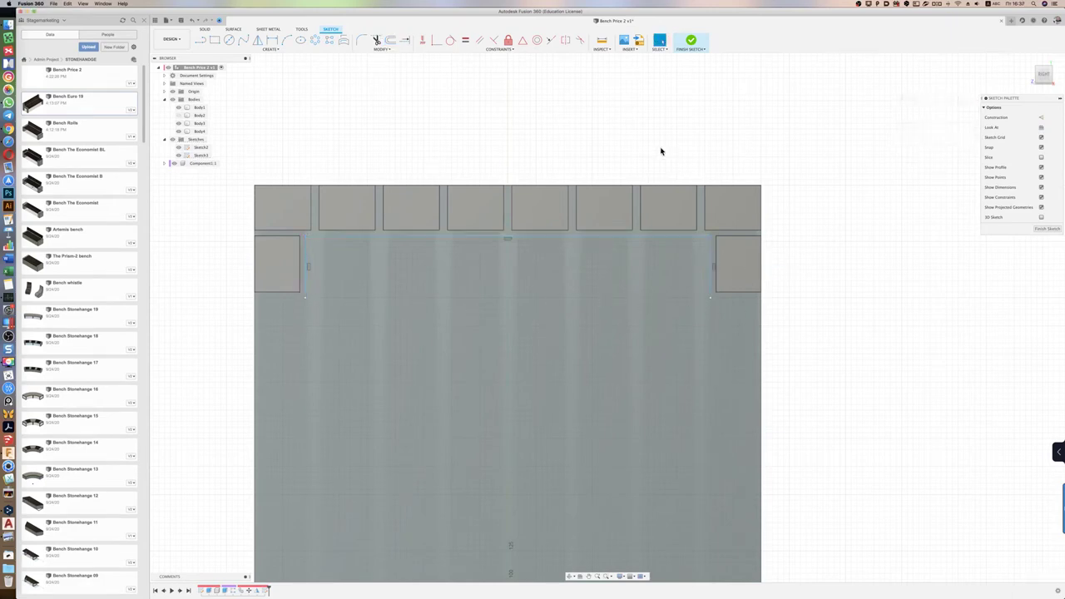
key(f)
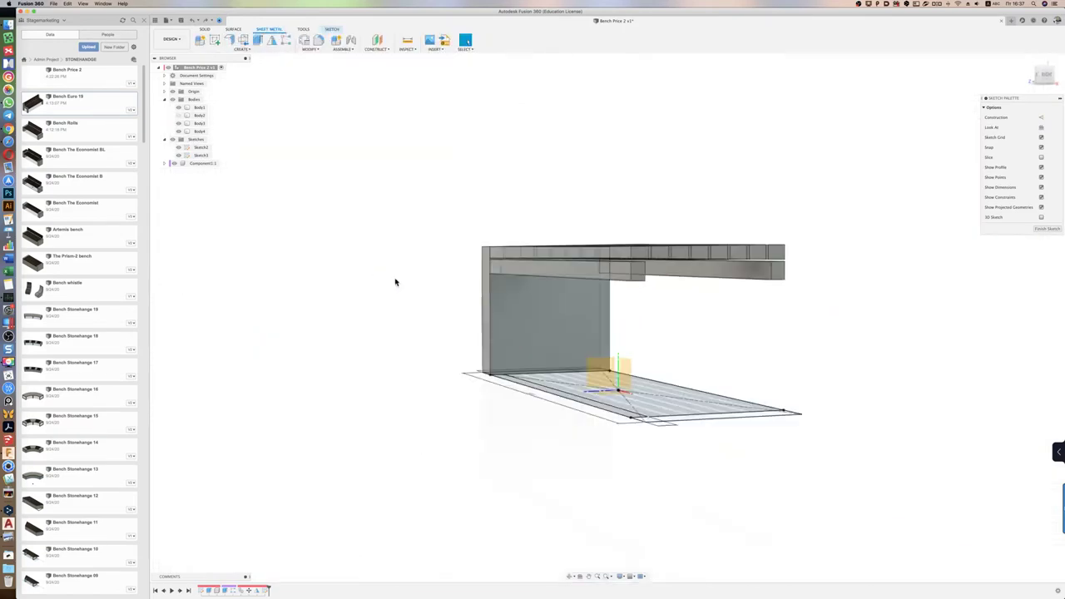
Create a sheet-metal flange from the bracket outline as a new body
scroll(435, 253, up, 5)
shift+middle_drag(436, 252, 744, 233)
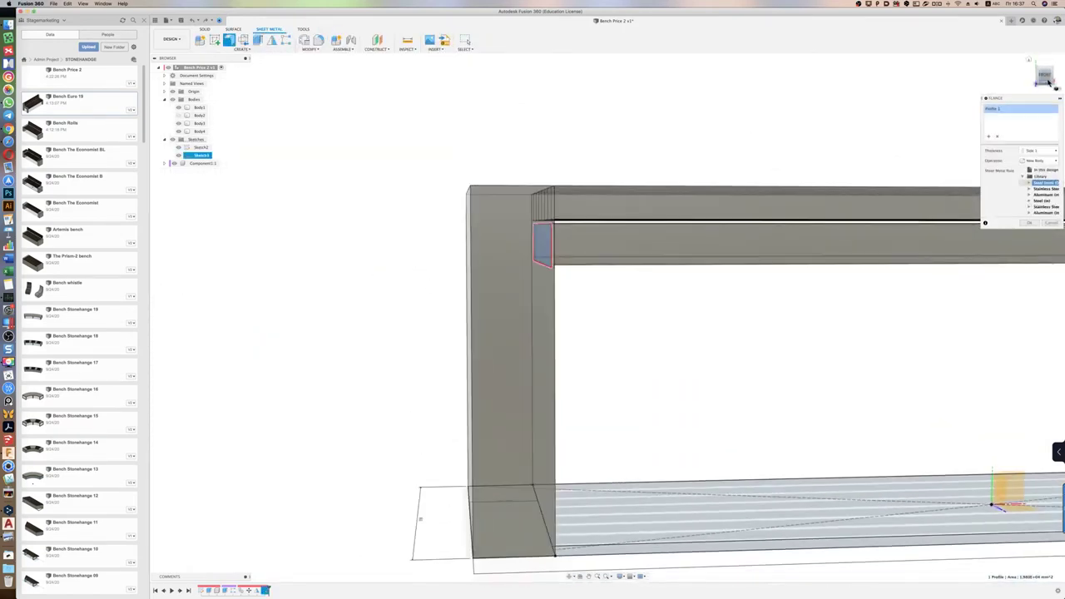
click(1030, 60)
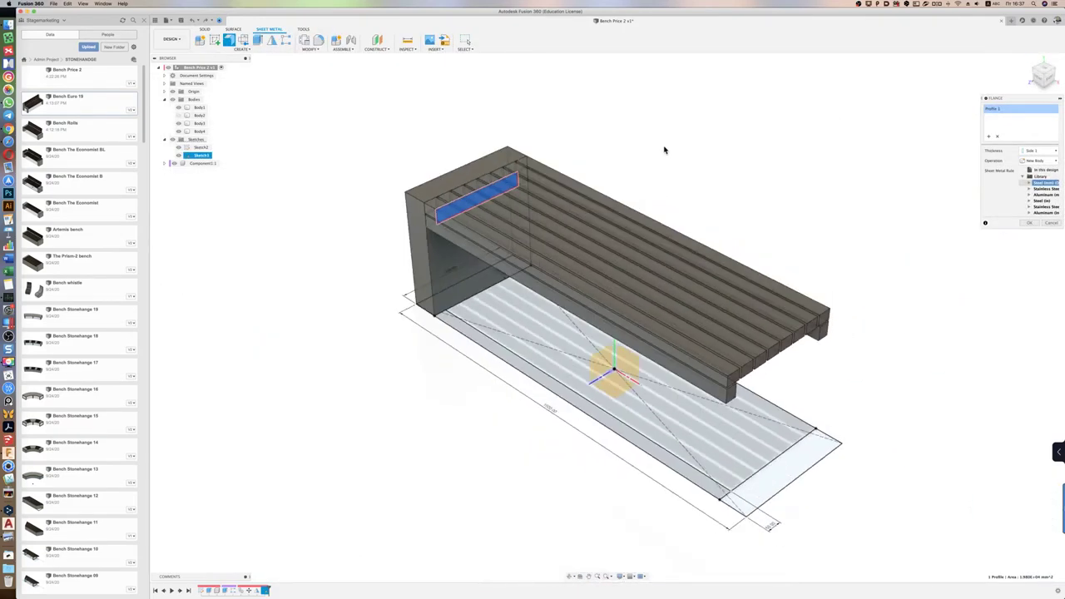
key(Return)
shift+middle_drag(664, 147, 345, 314)
scroll(462, 242, up, 5)
mouse_move(462, 242)
shift+middle_down()
mouse_move(457, 288)
mouse_move(237, 101)
shift+middle_up()
Add a second flange about 10 mm high on the bracket edge as a new body
key(Return)
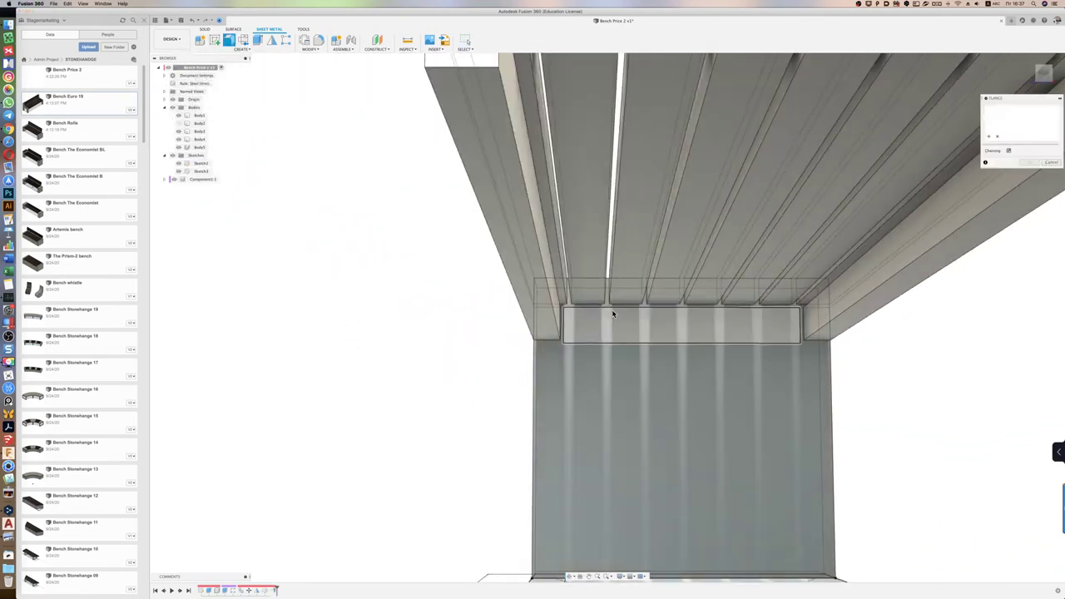
mouse_move(616, 311)
shift+middle_down()
mouse_move(432, 352)
mouse_move(598, 276)
shift+middle_up()
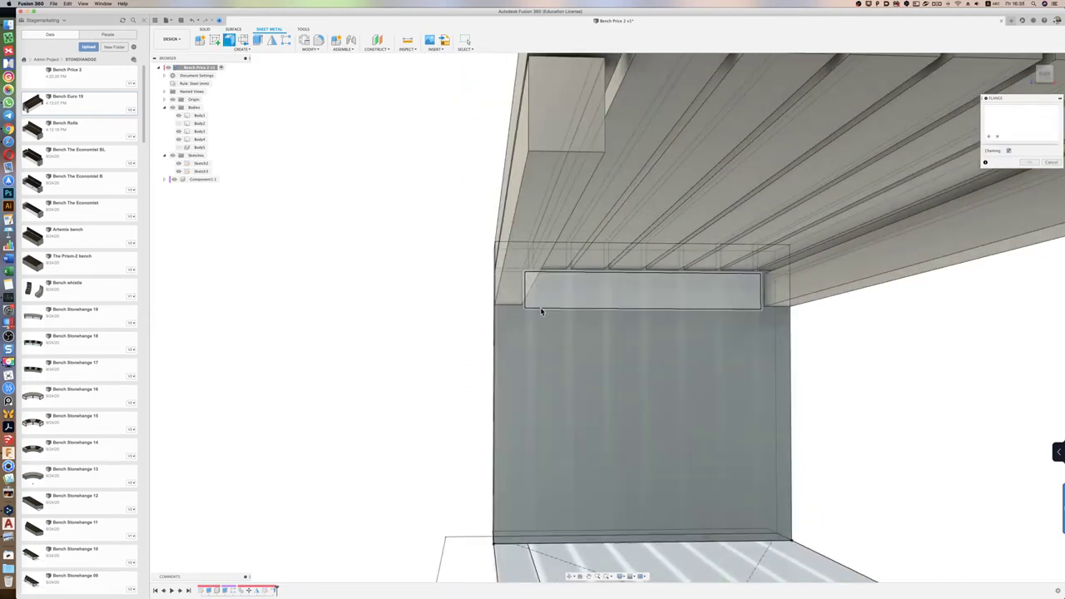
click(540, 308)
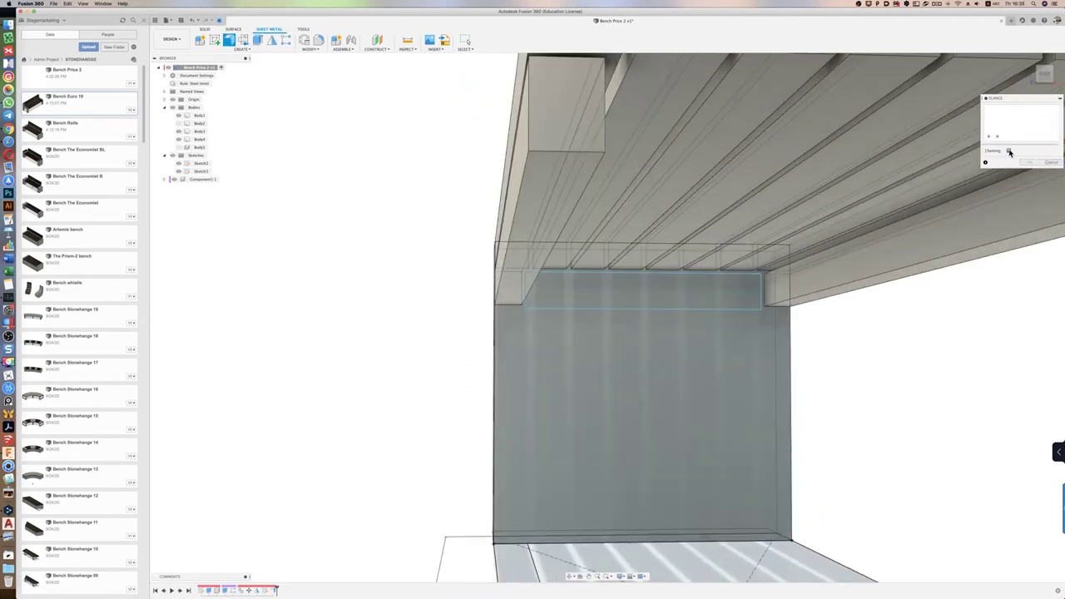
click(1009, 152)
shift+middle_drag(594, 303, 726, 296)
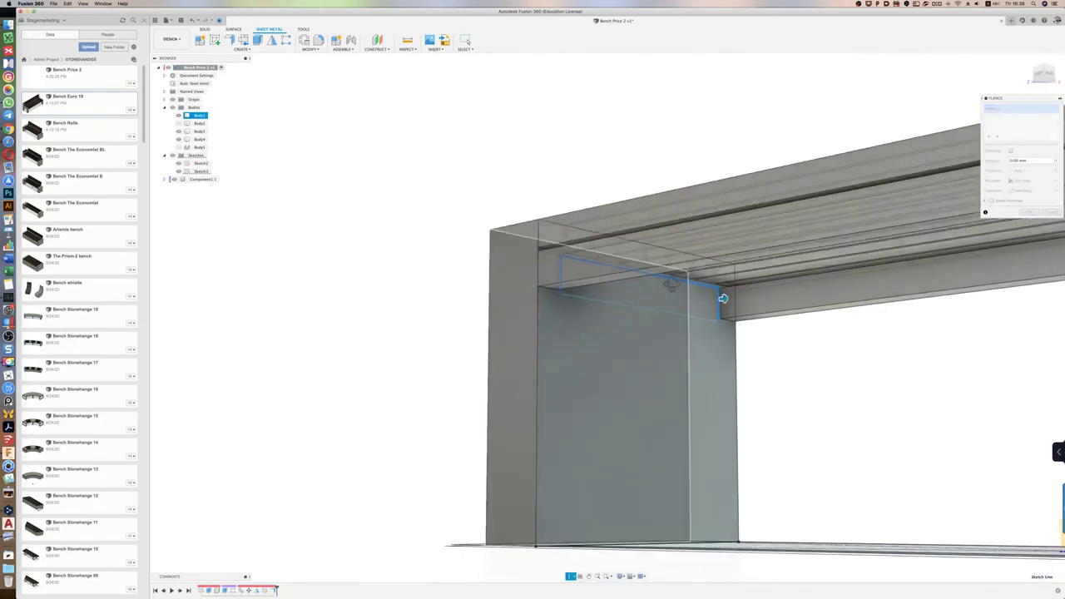
drag(726, 296, 713, 302)
mouse_move(757, 376)
shift+middle_down()
mouse_move(728, 374)
mouse_move(810, 368)
shift+middle_up()
key(Return)
mouse_move(308, 260)
shift+middle_down()
mouse_move(307, 332)
mouse_move(451, 290)
shift+middle_up()
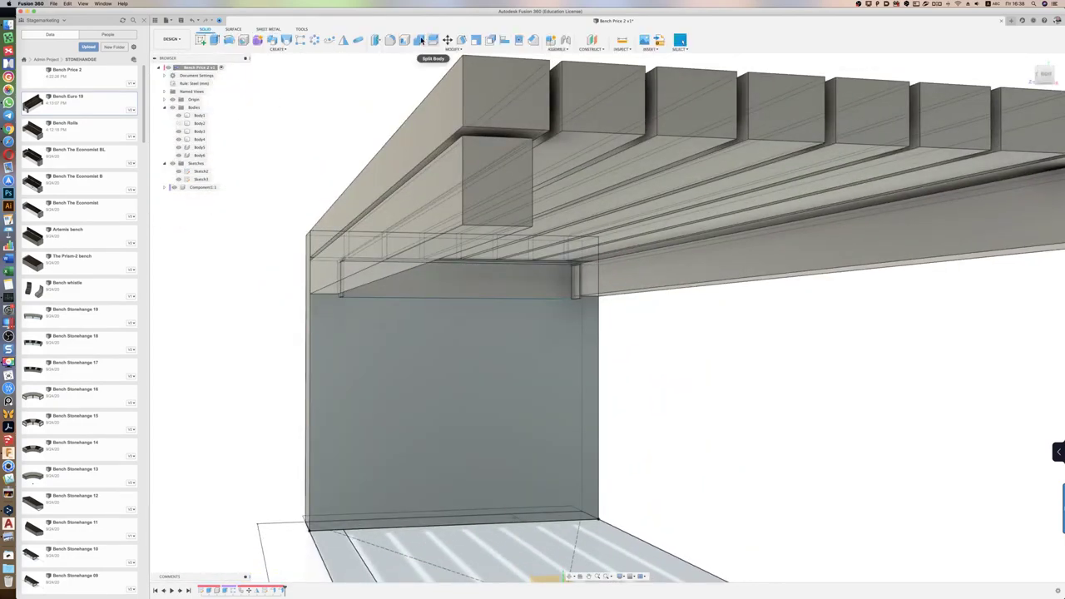
Split the bracket body using the flange face as the splitting tool
click(432, 40)
click(501, 280)
key(Delete)
mouse_move(768, 361)
shift+middle_down()
mouse_move(785, 358)
mouse_move(339, 331)
mouse_move(420, 324)
shift+middle_up()
Round the bracket's two corner edges with a 13.50 mm fillet
key(f)
click(626, 354)
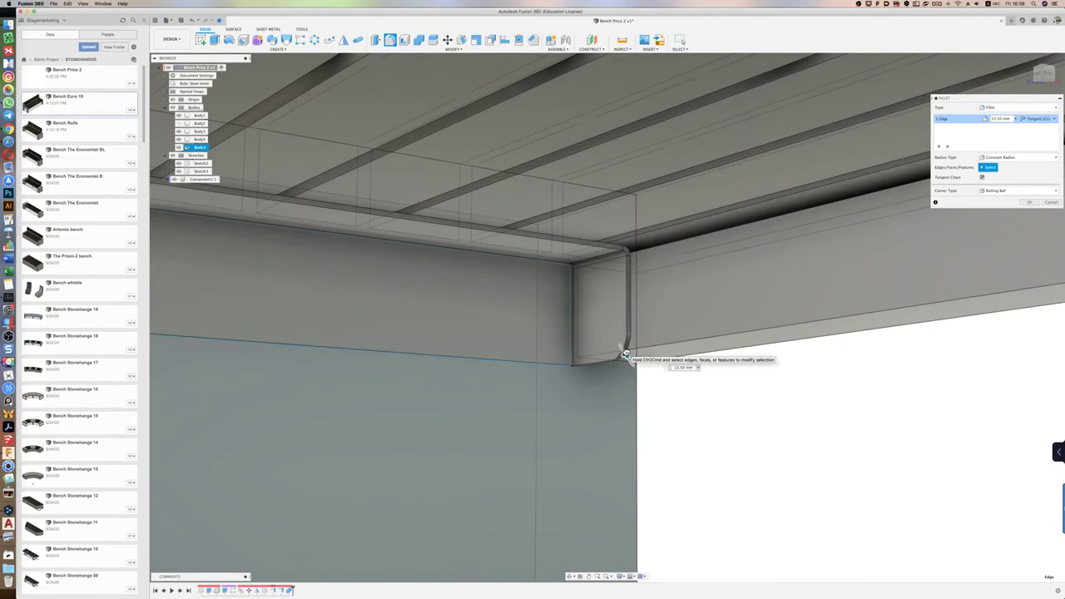
mouse_move(626, 354)
shift+middle_down()
mouse_move(657, 361)
mouse_move(313, 445)
shift+middle_up()
click(296, 435)
mouse_move(445, 452)
shift+middle_down()
mouse_move(506, 452)
mouse_move(464, 460)
mouse_move(417, 444)
mouse_move(411, 421)
shift+middle_up()
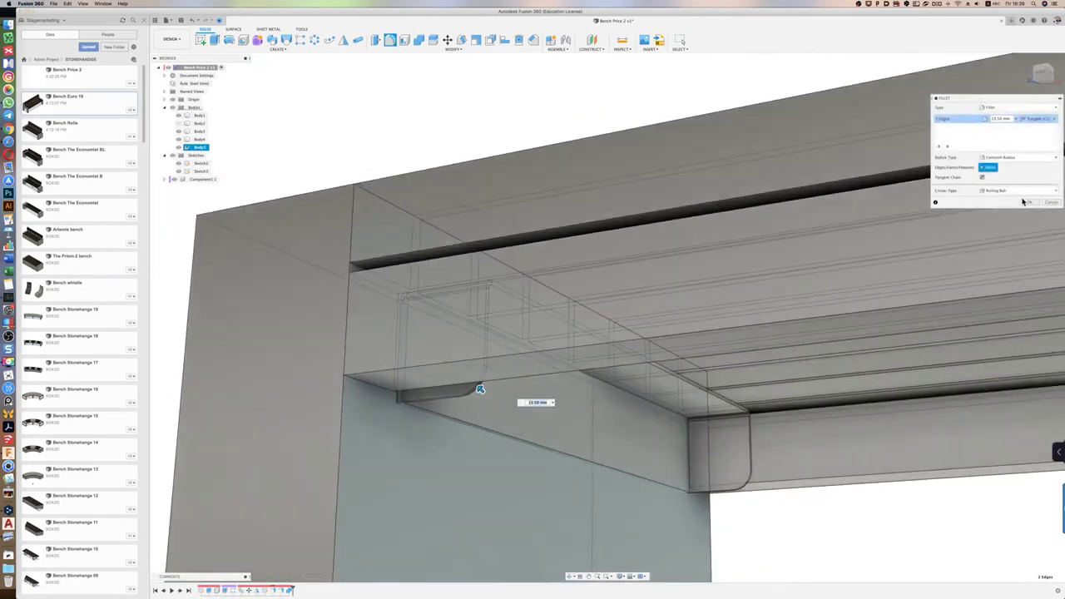
click(1025, 201)
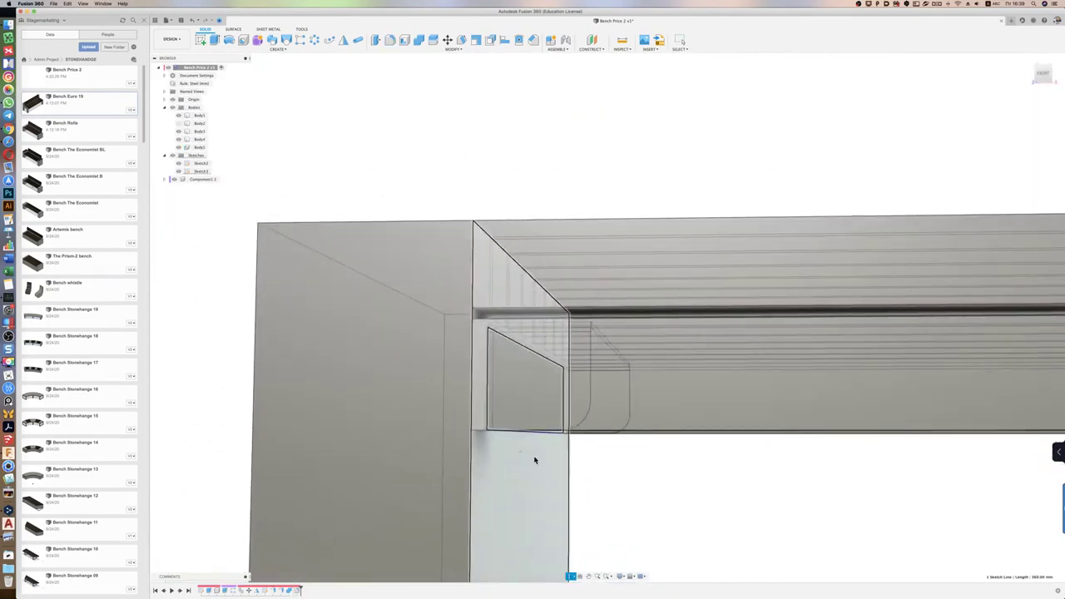
click(344, 40)
Mirror bracket Body5 across the bench's middle plane to add a second bracket
click(419, 350)
scroll(249, 320, down, 3)
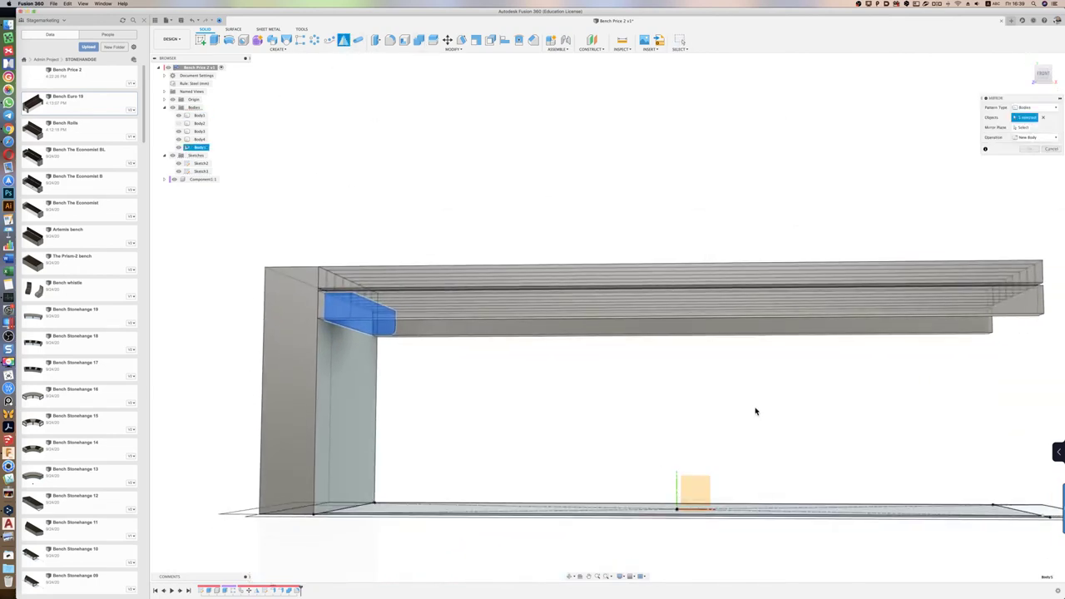
shift+middle_drag(755, 411, 675, 494)
click(1030, 149)
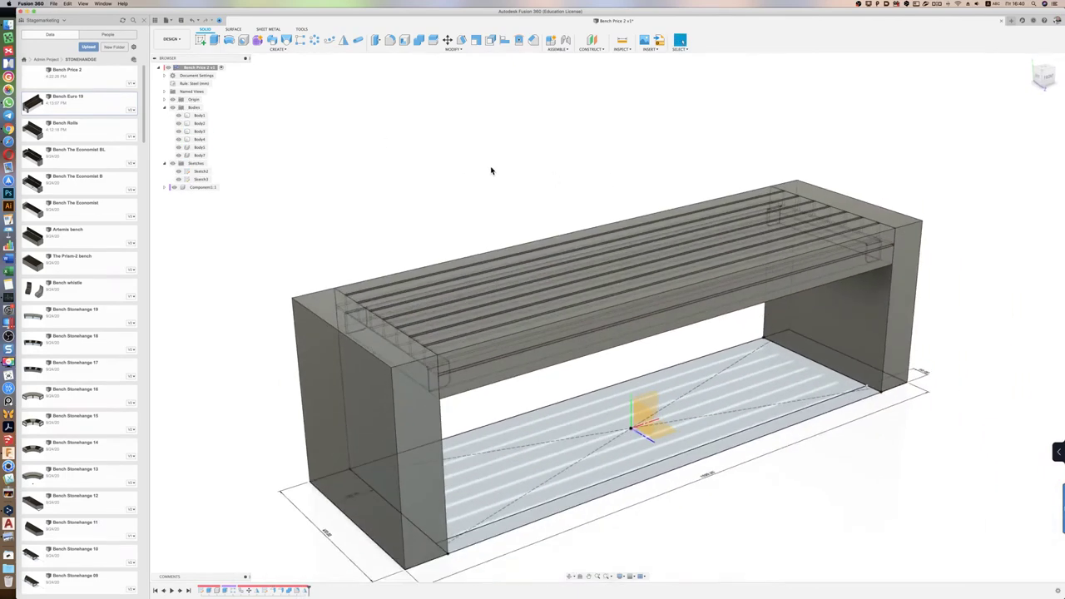
Select Body1 to Body4 for a fillet, then cancel and clear the selection
shift+middle_drag(491, 171, 452, 174)
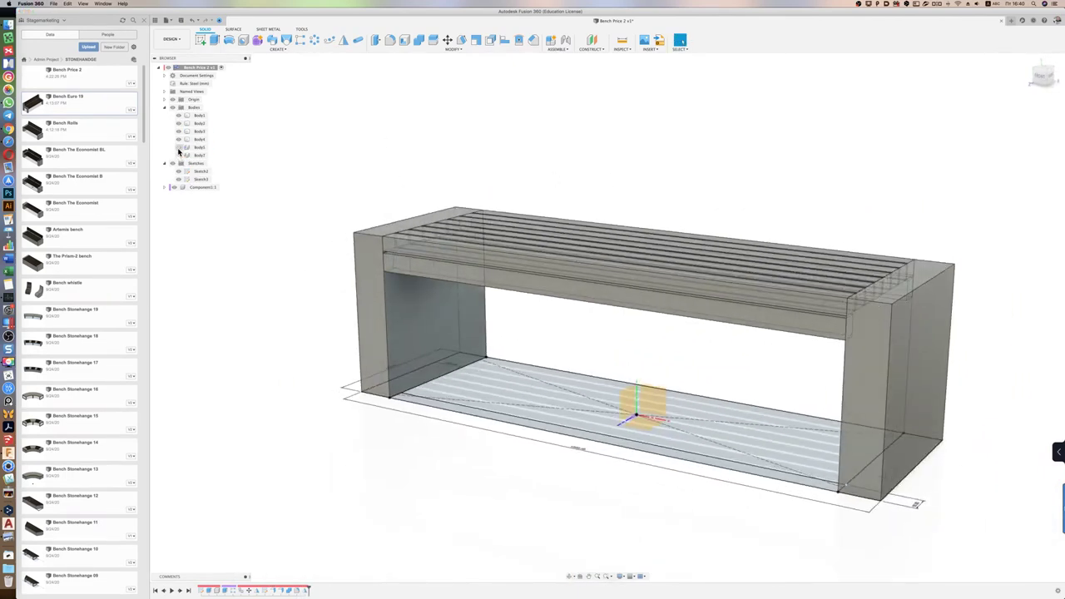
key(f)
drag(309, 108, 997, 505)
key(Escape)
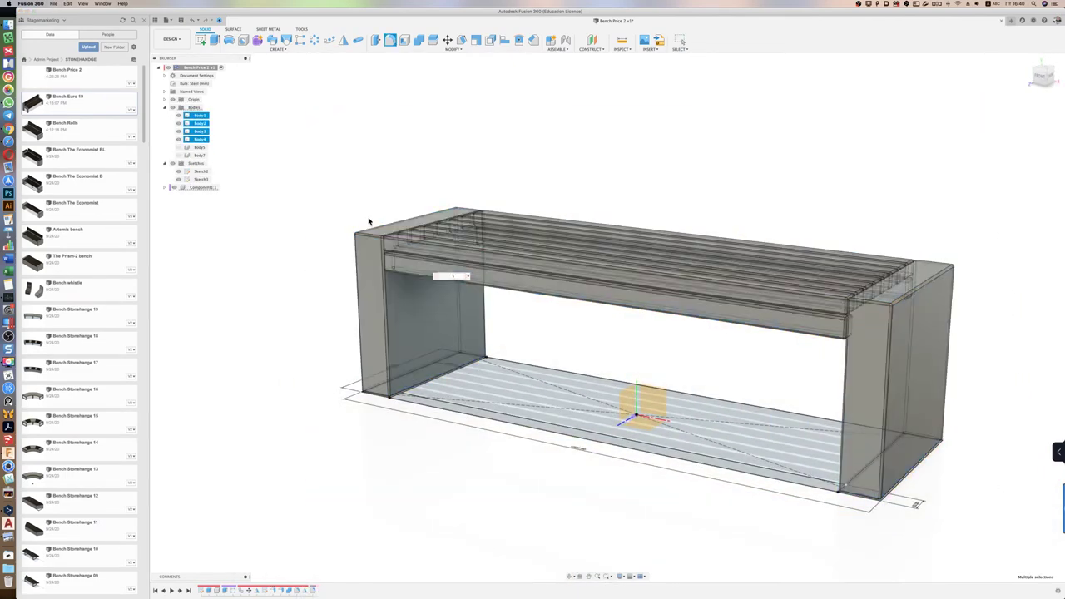
Inspect the bench from a low angle and delete the two long bodies under the seat
key(f)
shift+middle_drag(257, 191, 405, 294)
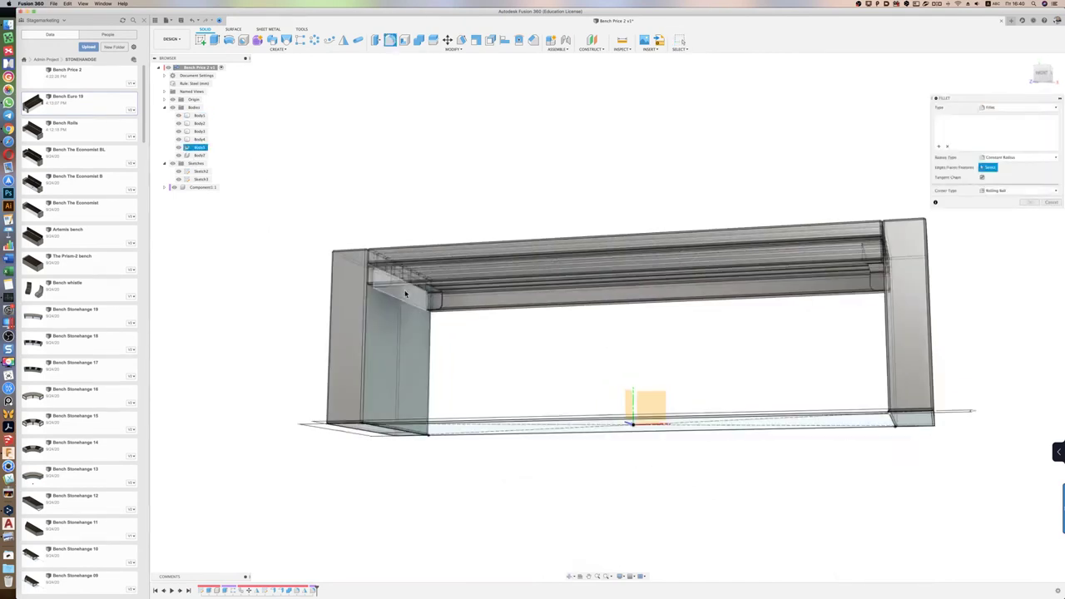
mouse_move(170, 166)
shift+middle_down()
mouse_move(326, 171)
mouse_move(198, 114)
mouse_move(202, 131)
shift+middle_up()
key(Escape)
click(198, 133)
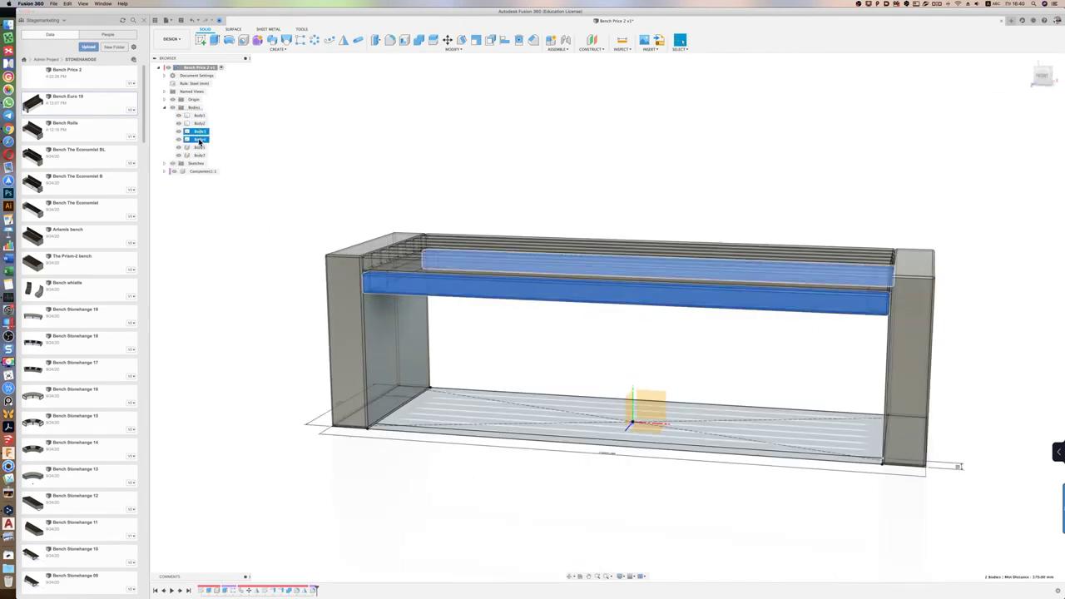
shift+click(200, 139)
key(Delete)
Fillet the corners of both brackets
key(f)
click(387, 282)
click(861, 280)
mouse_move(666, 278)
shift+middle_down()
mouse_move(675, 275)
mouse_move(641, 281)
mouse_move(645, 291)
shift+middle_up()
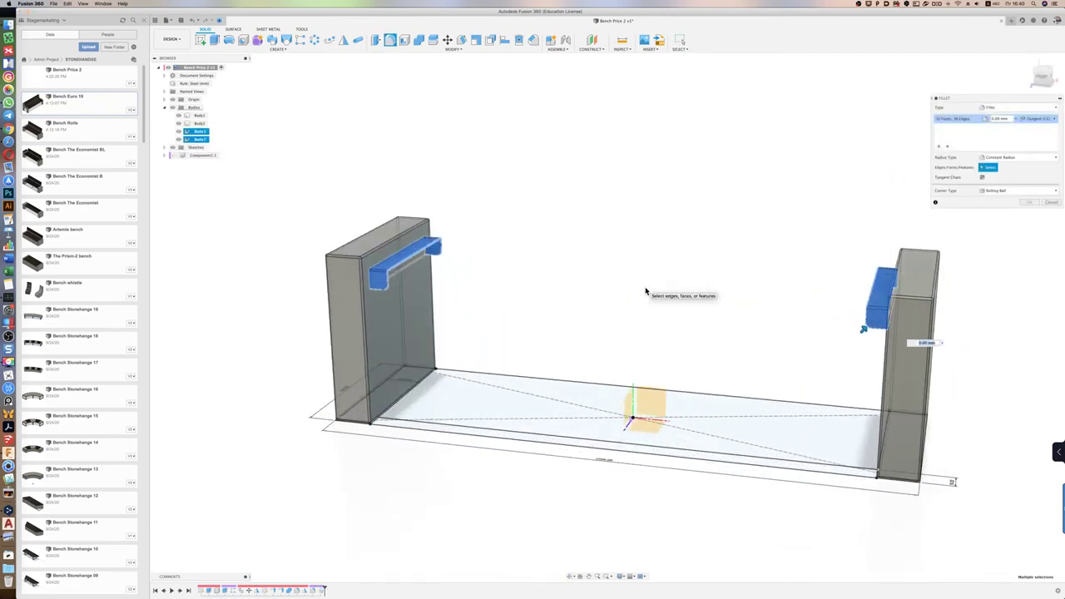
key(Return)
Orbit around the end block and bracket, then return to the bench's home view
scroll(384, 285, up, 5)
mouse_move(384, 285)
shift+middle_down()
mouse_move(663, 245)
mouse_move(294, 133)
shift+middle_up()
click(1032, 65)
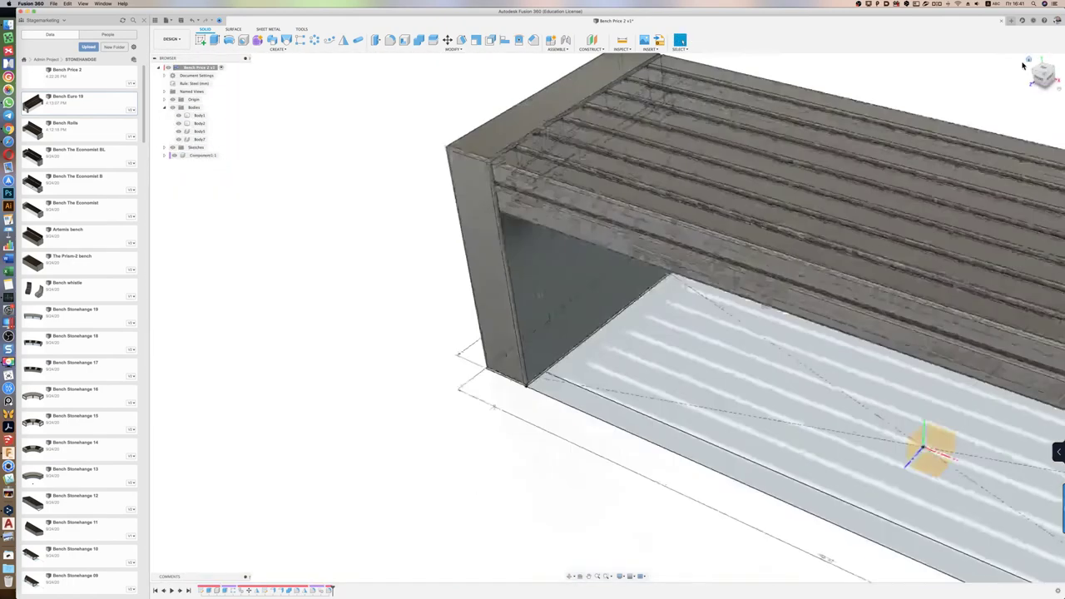
click(180, 44)
In the Render workspace, apply the Granite appearance to both end blocks
click(167, 78)
key(a)
scroll(959, 275, up, 3)
drag(965, 299, 774, 317)
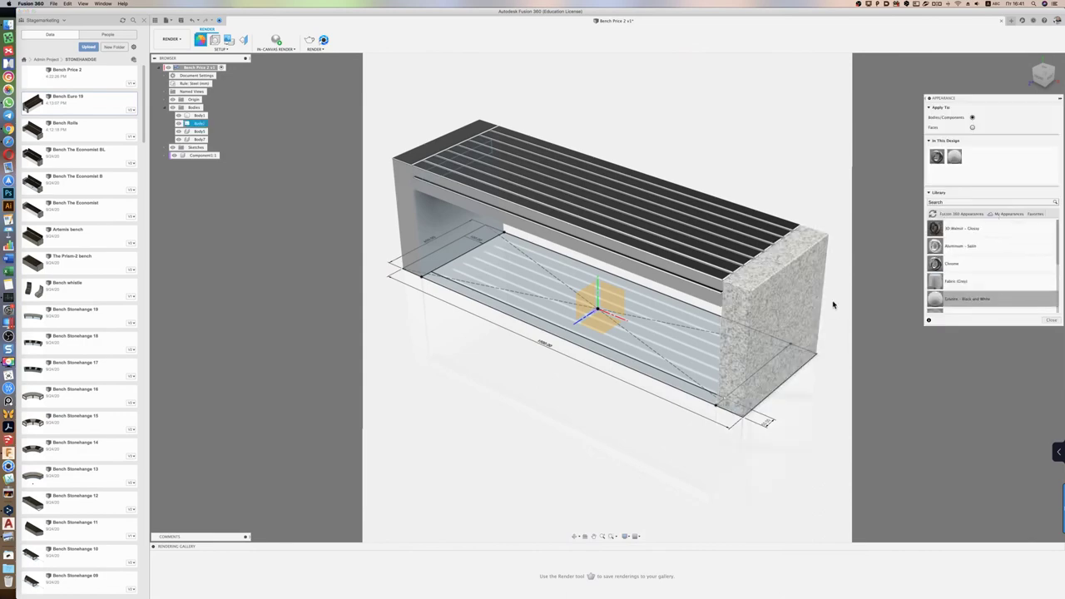
drag(488, 258, 449, 208)
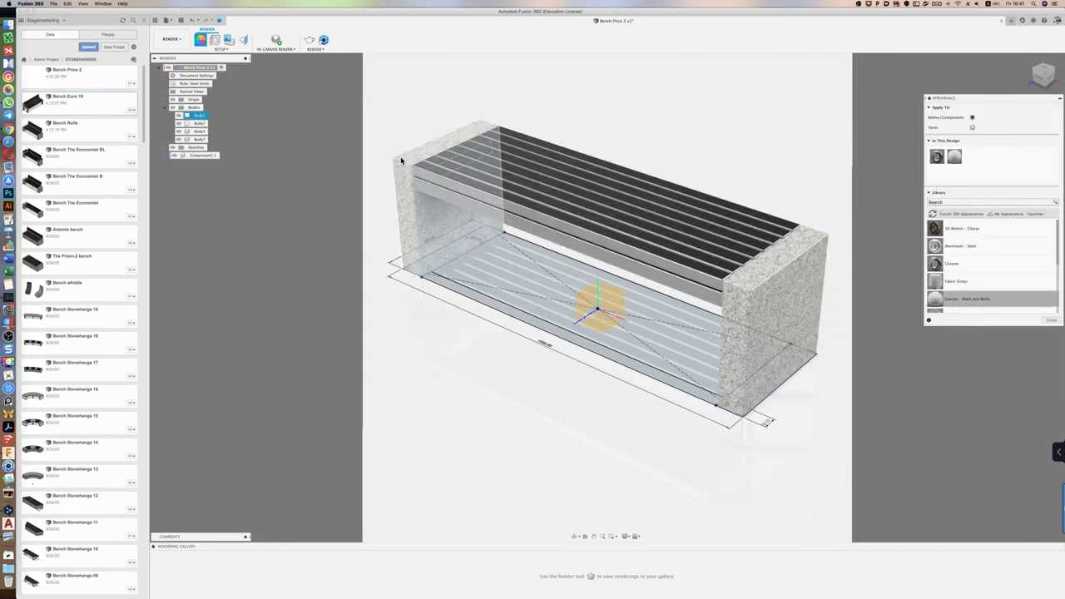
Apply Walnut to the seat slats and run an in-canvas render from the front
drag(957, 228, 541, 191)
shift+middle_drag(233, 197, 485, 138)
click(277, 39)
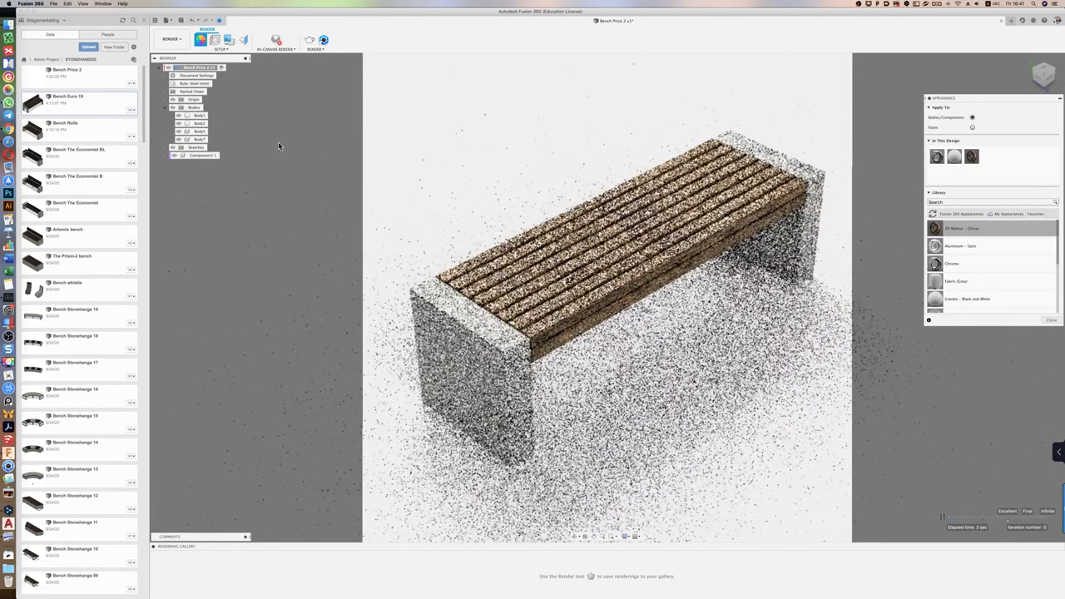
mouse_move(418, 201)
shift+middle_down()
mouse_move(507, 154)
mouse_move(499, 162)
shift+middle_up()
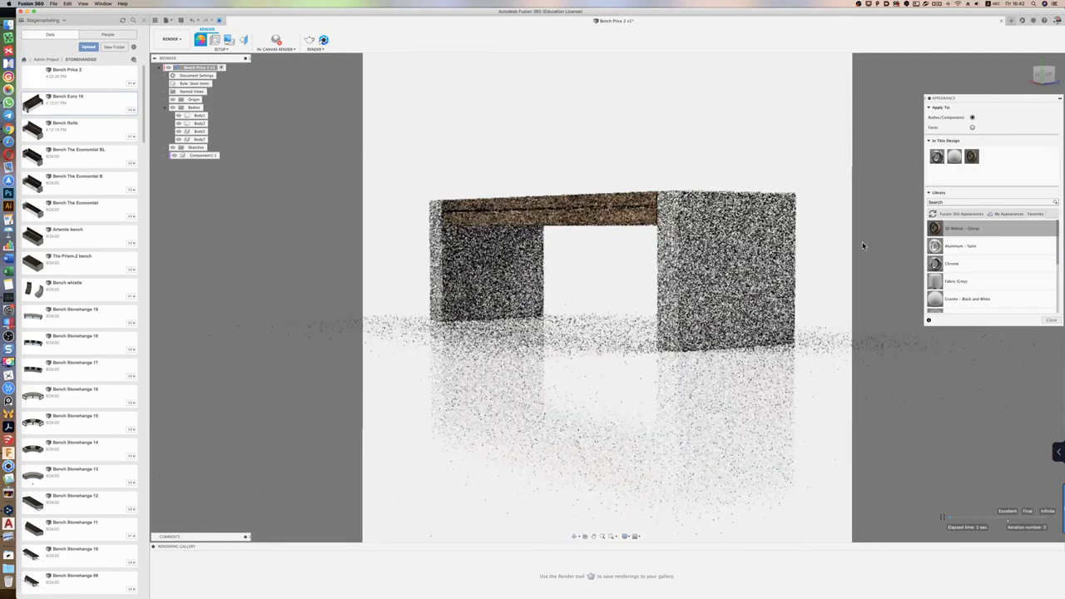